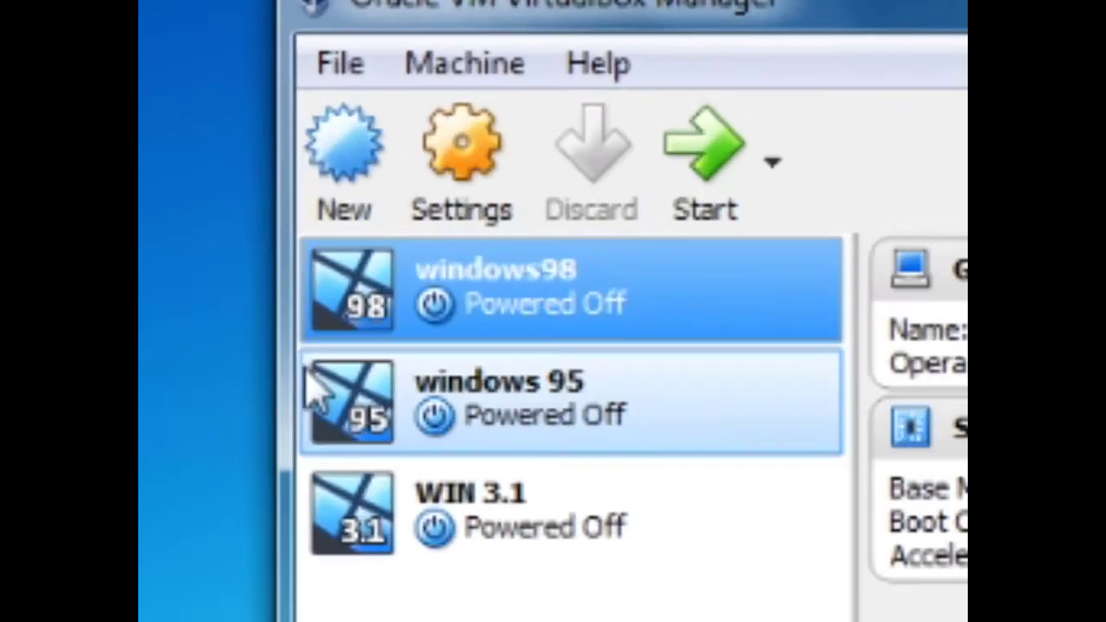
Step: Create a Windows 3.1 virtual machine named WIN 3.1 NEW with a new 1.00 GB dynamically allocated VDI hard disk
{"action": "left_click", "coordinate": [346, 151]}
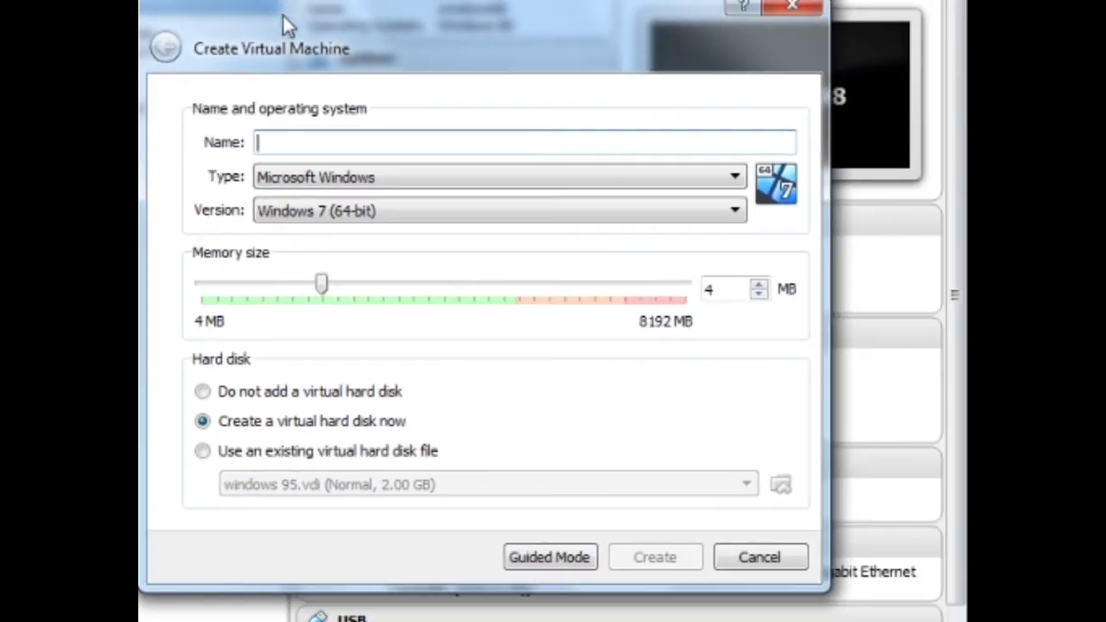
{"action": "left_click", "coordinate": [391, 227]}
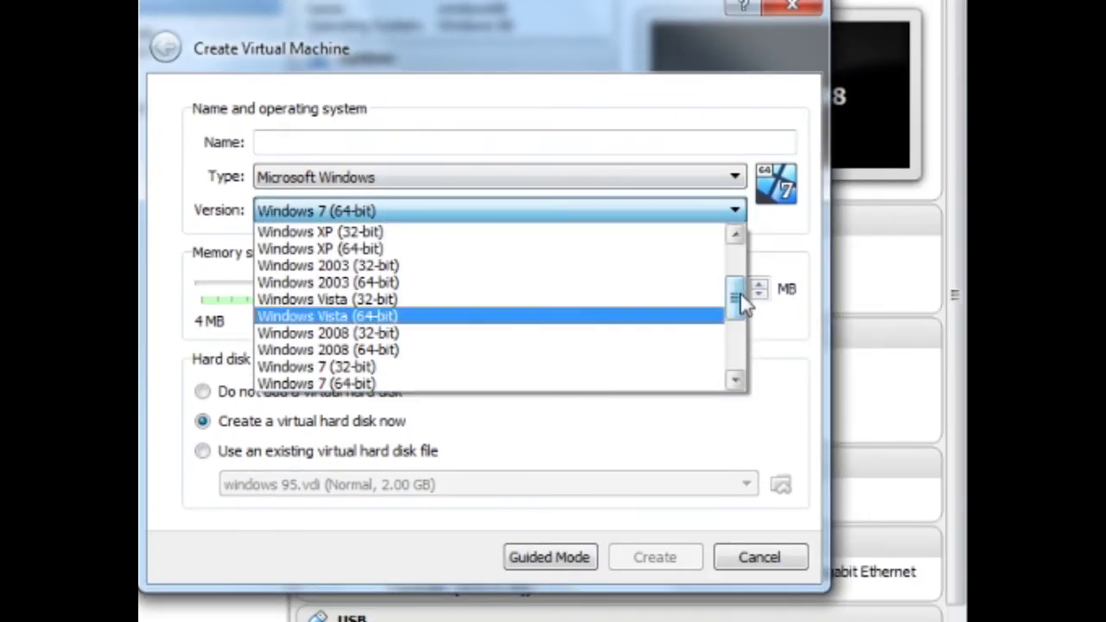
{"action": "left_click_drag", "start_coordinate": [736, 291], "coordinate": [736, 247]}
{"action": "left_click", "coordinate": [533, 237]}
{"action": "left_click", "coordinate": [281, 144]}
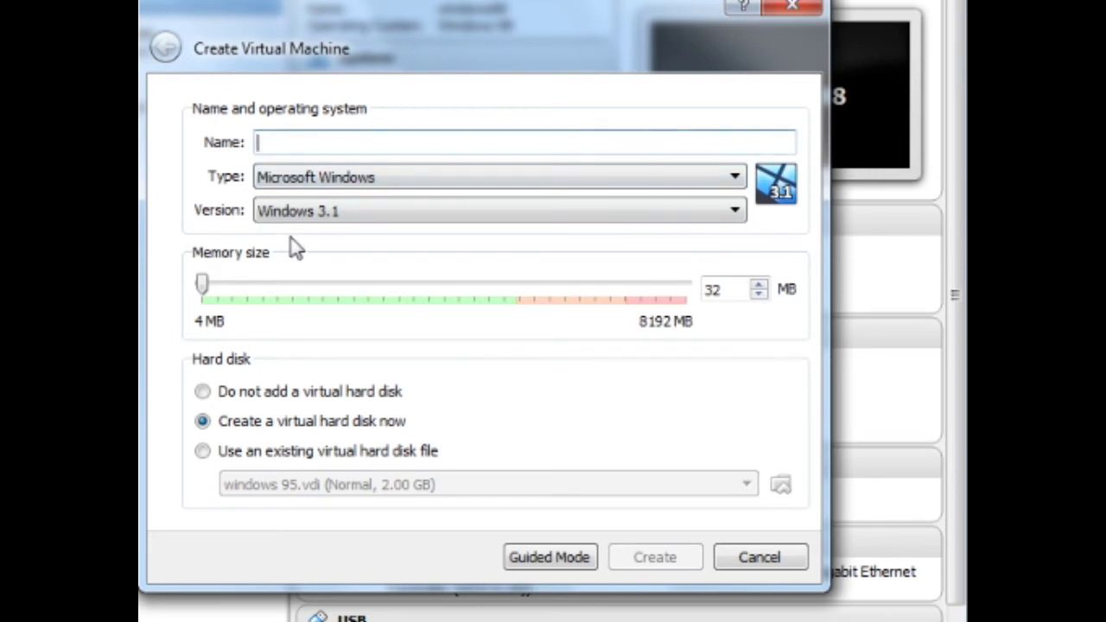
{"action": "type", "text": "w"}
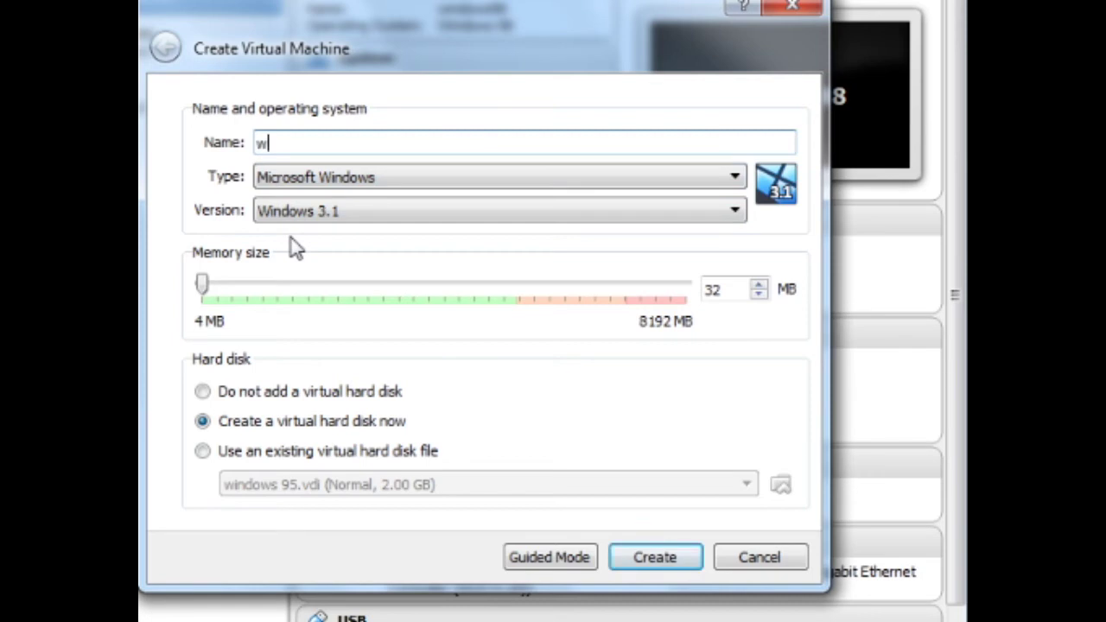
{"action": "key", "text": "BackSpace"}
{"action": "type", "text": "WIN 3.1 NEW"}
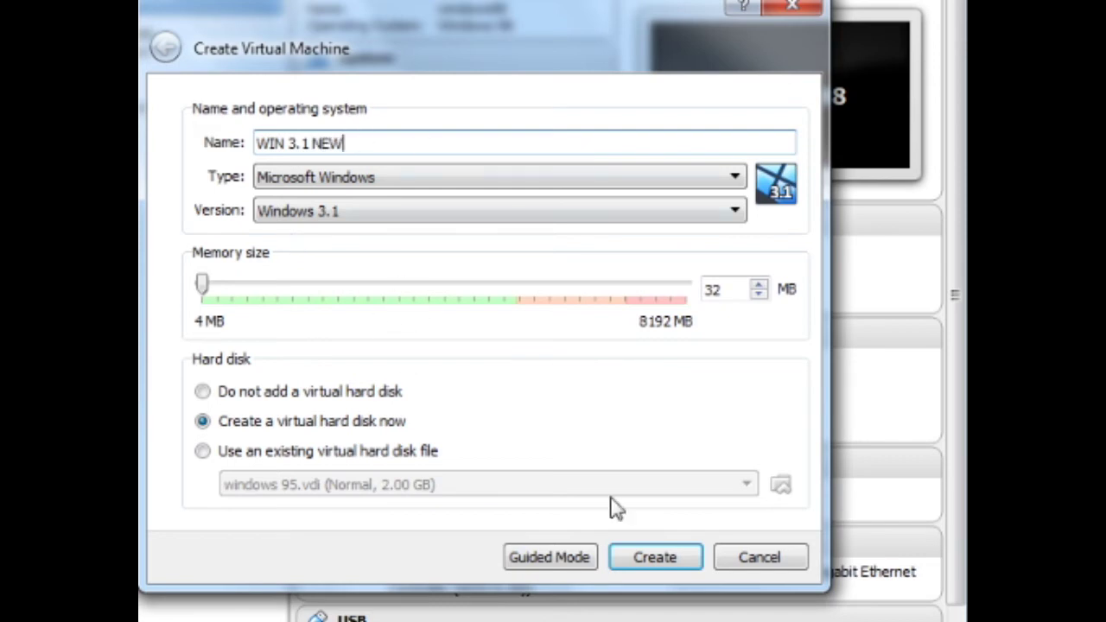
{"action": "left_click", "coordinate": [650, 557]}
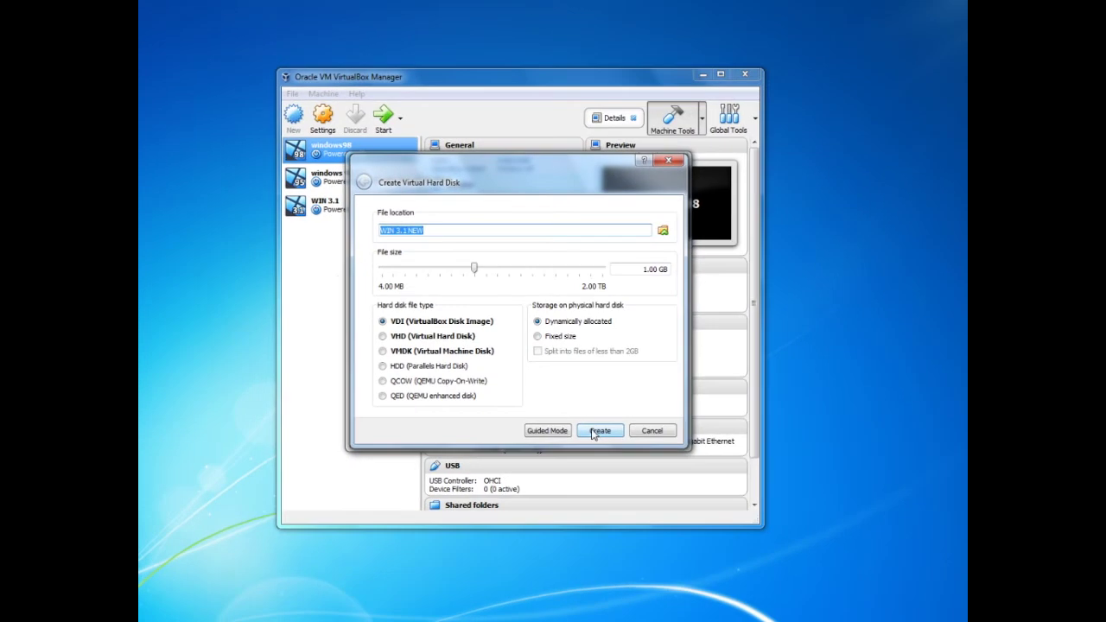
{"action": "left_click", "coordinate": [596, 435]}
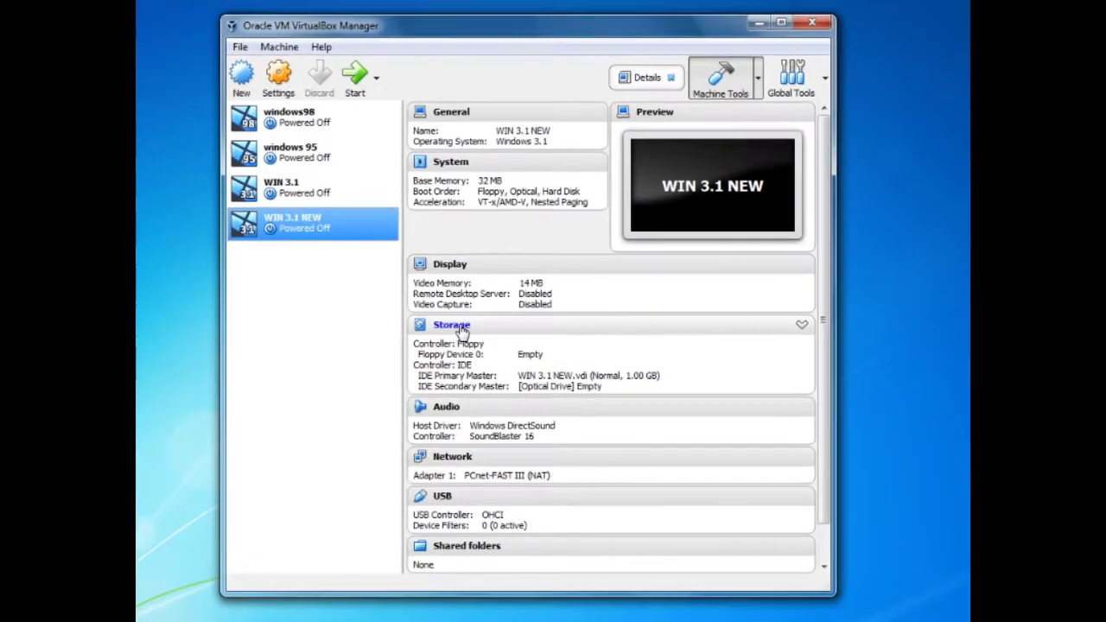
Step: Open the storage settings of WIN 3.1 NEW and examine its floppy, hard disk and optical devices
{"action": "left_click", "coordinate": [452, 326]}
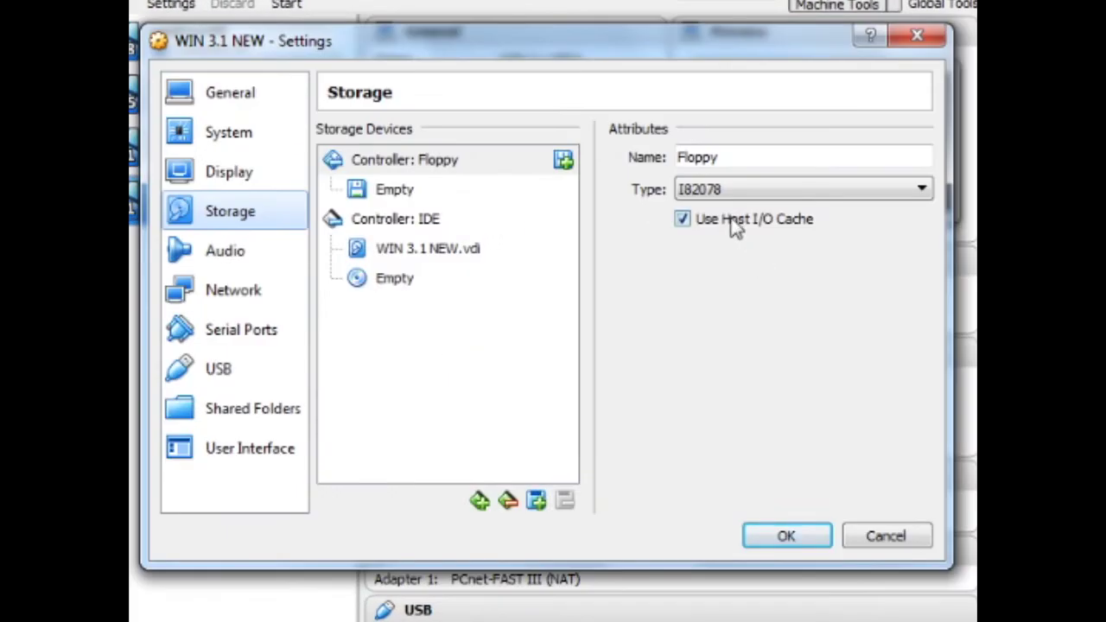
{"action": "left_click", "coordinate": [420, 255]}
{"action": "left_click", "coordinate": [412, 281]}
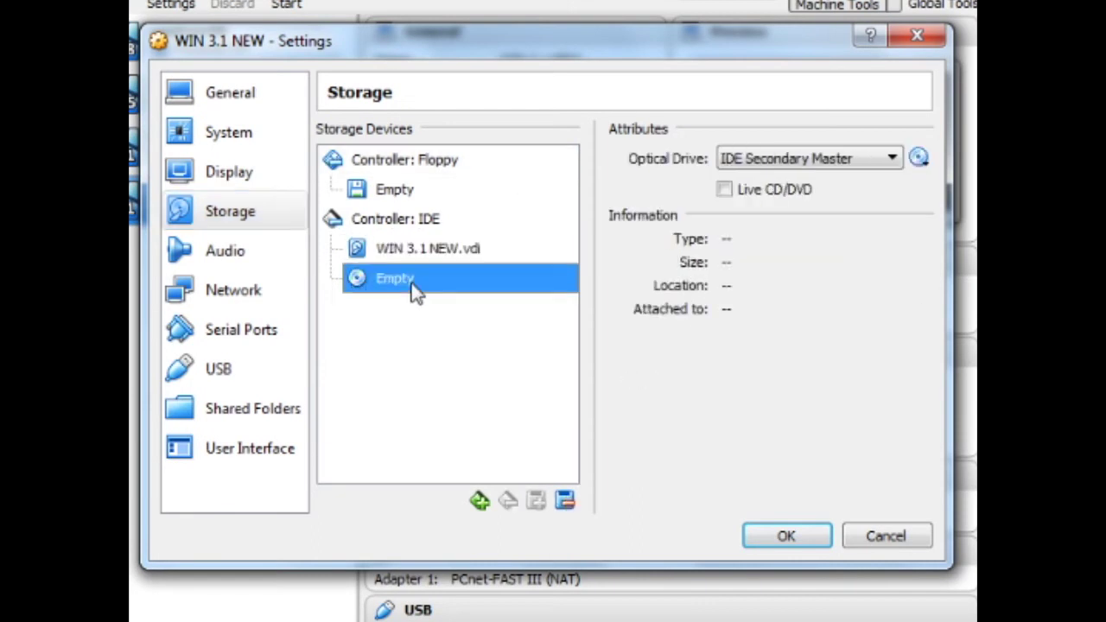
{"action": "left_click", "coordinate": [408, 254]}
{"action": "left_click", "coordinate": [406, 224]}
{"action": "left_click", "coordinate": [400, 197]}
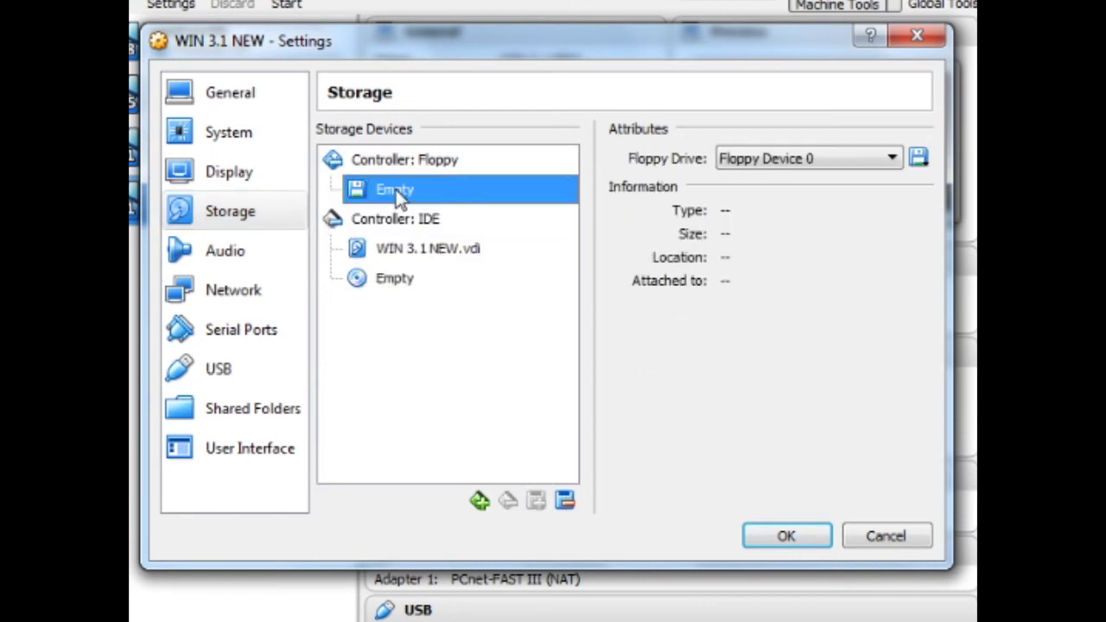
{"action": "left_click", "coordinate": [395, 163]}
Step: Attach Dos622-1.img from the Install Windows folder to the empty floppy drive and save the settings
{"action": "left_click", "coordinate": [390, 187]}
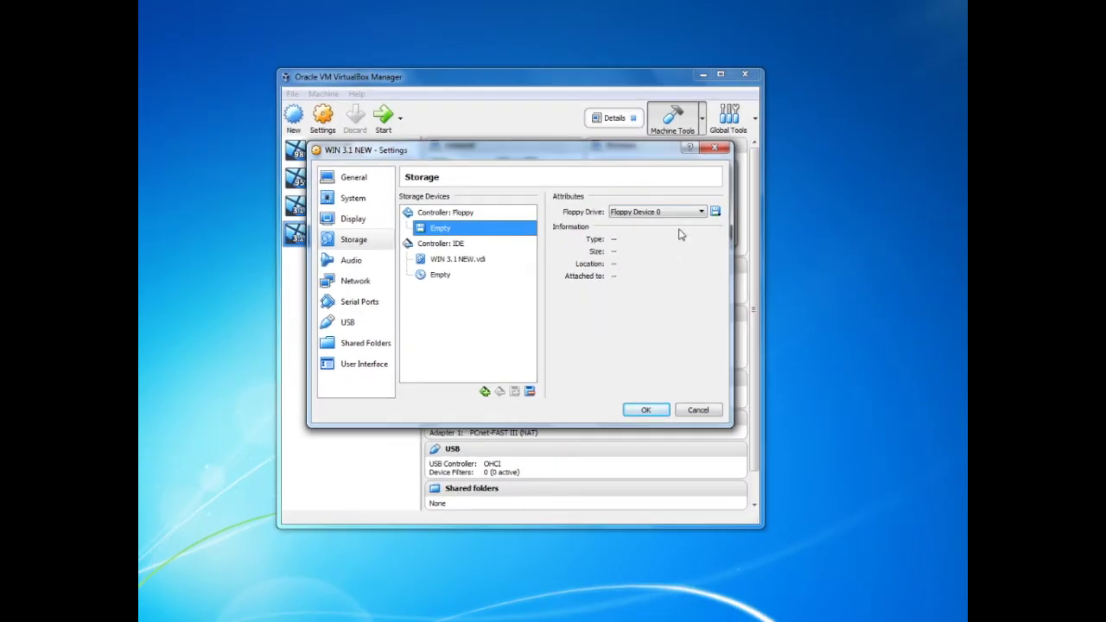
{"action": "left_click", "coordinate": [715, 213]}
{"action": "left_click", "coordinate": [735, 221]}
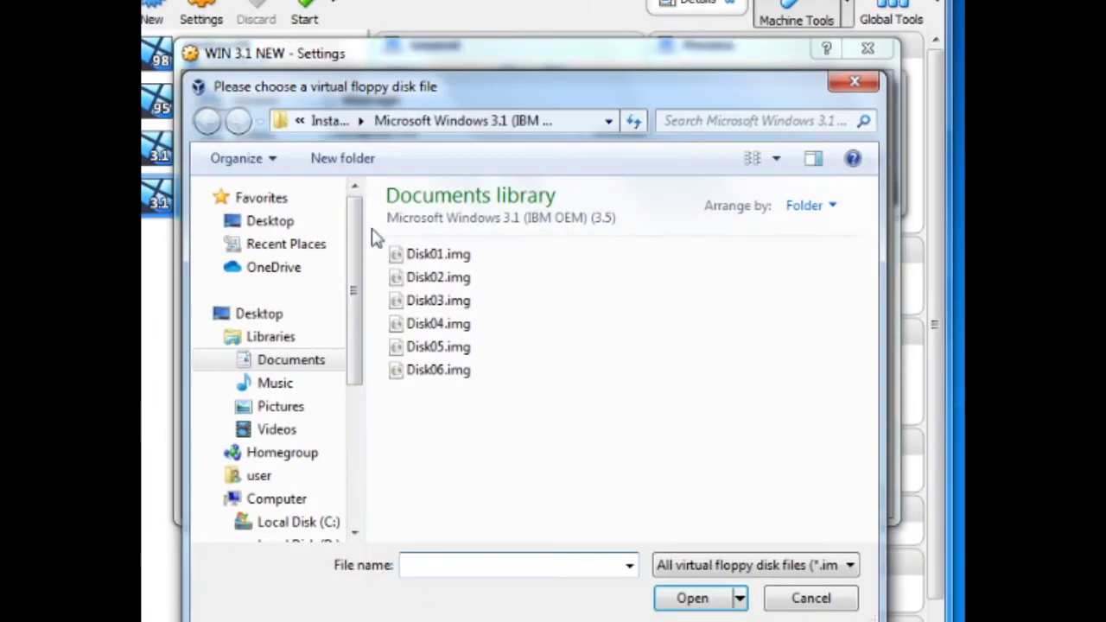
{"action": "left_click", "coordinate": [328, 122]}
{"action": "left_click", "coordinate": [442, 281]}
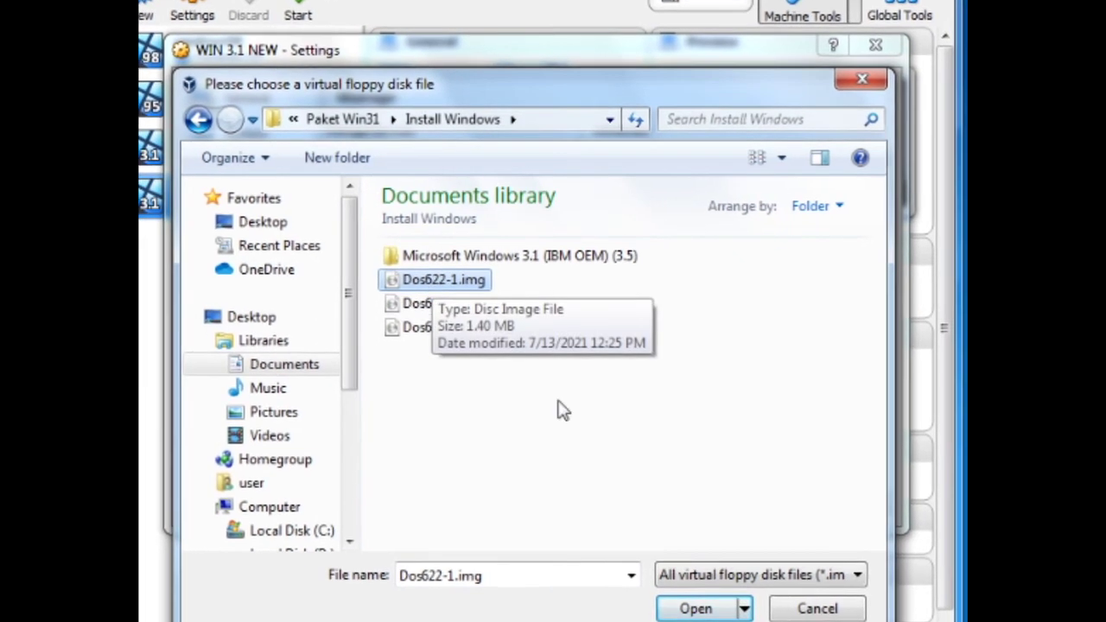
{"action": "left_click", "coordinate": [696, 608]}
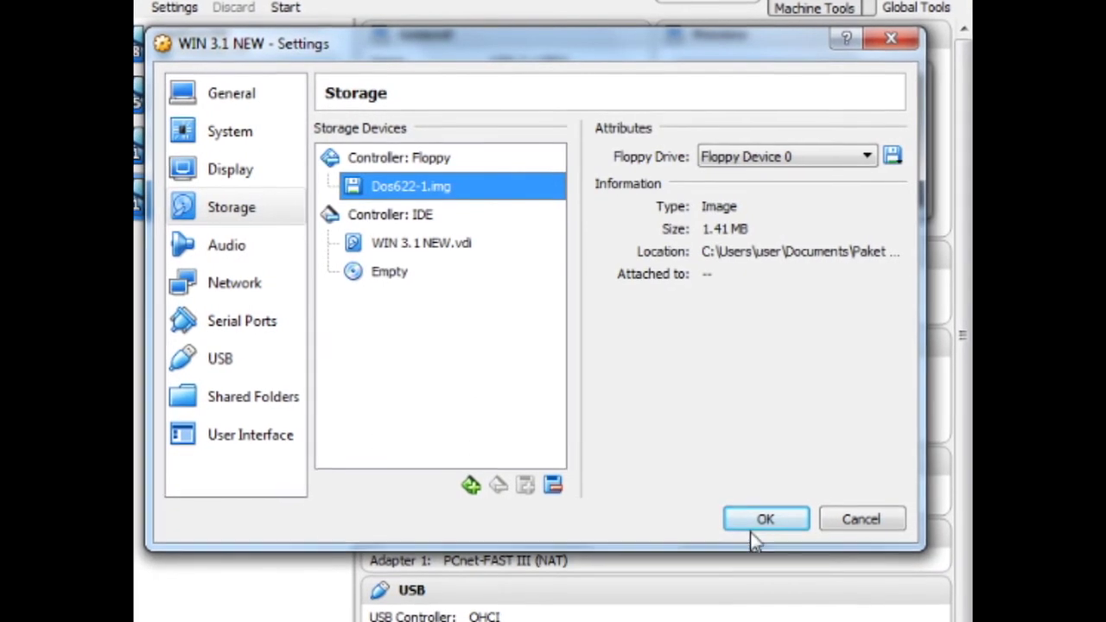
{"action": "left_click", "coordinate": [757, 529]}
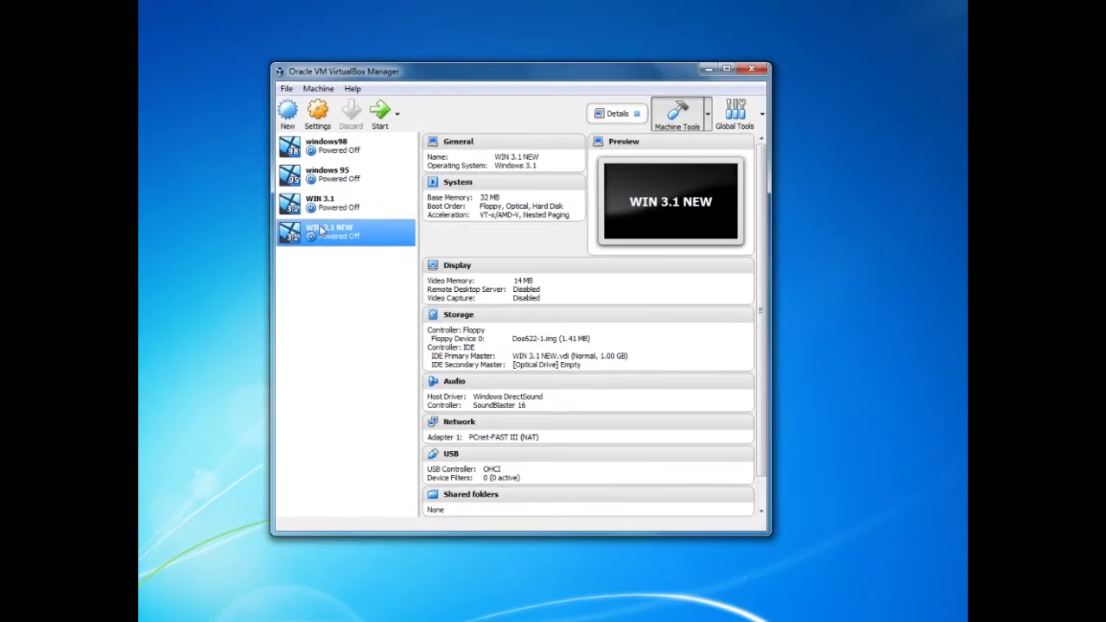
Step: Start the WIN 3.1 NEW machine and have MS-DOS 6.22 Setup configure the unallocated disk space
{"action": "left_click", "coordinate": [389, 127]}
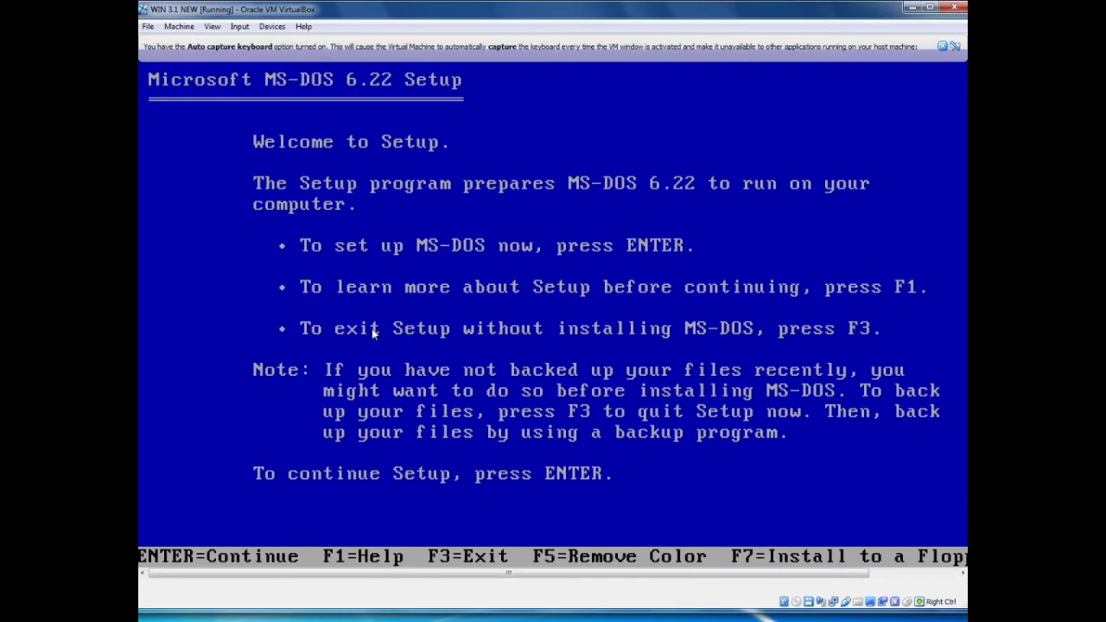
{"action": "key", "text": "Return"}
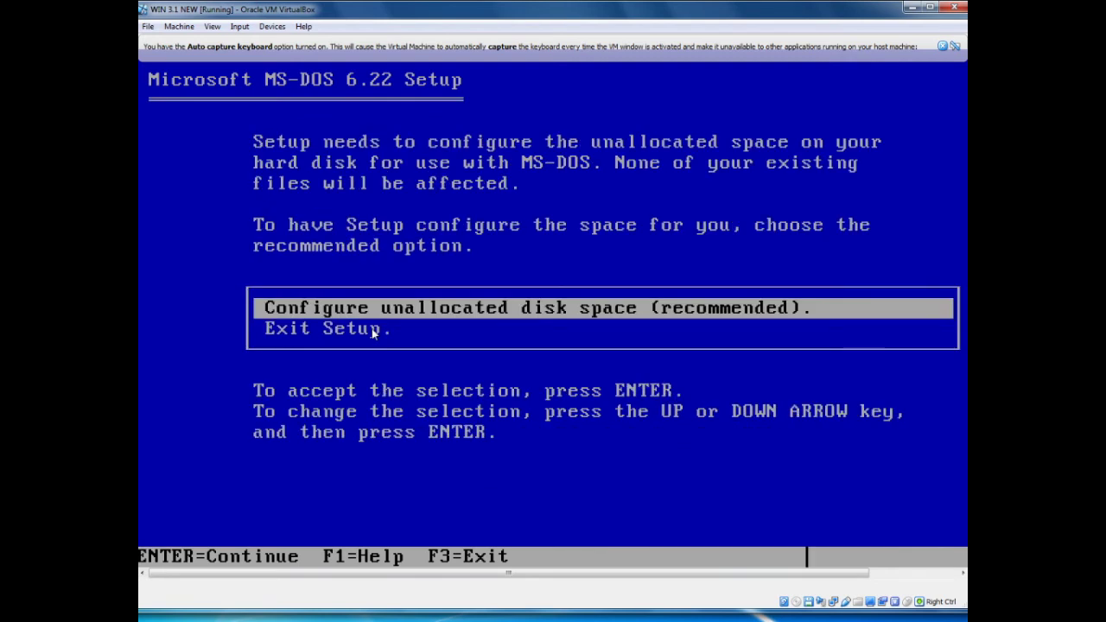
{"action": "key", "text": "Return"}
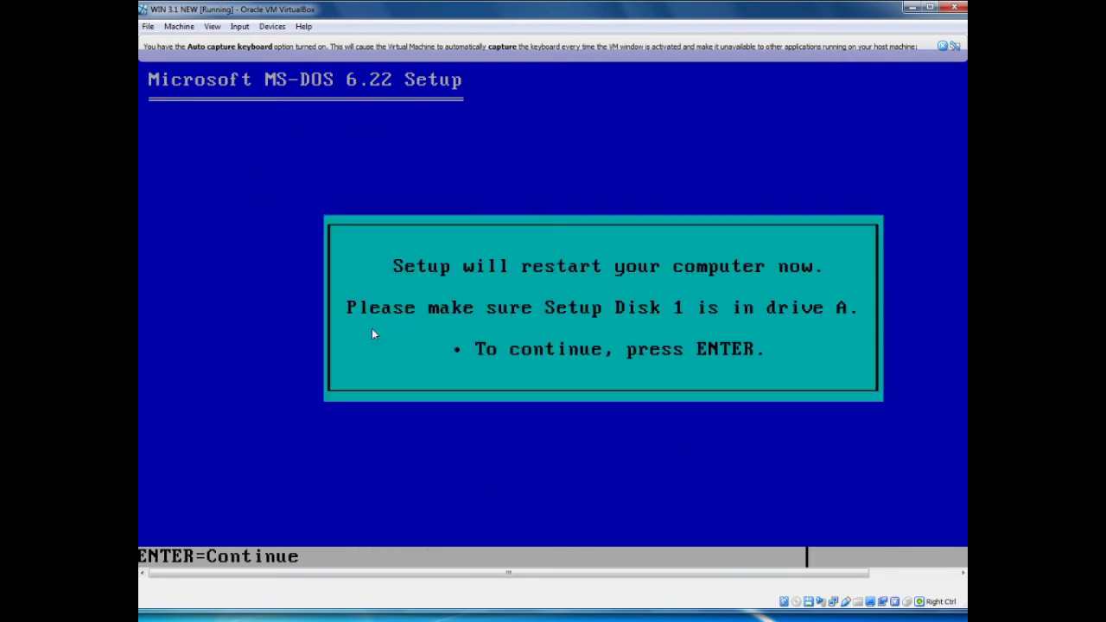
Step: Continue setup through the restart, accept the default system settings and place the MS-DOS files in C:\DOS
{"action": "key", "text": "Return"}
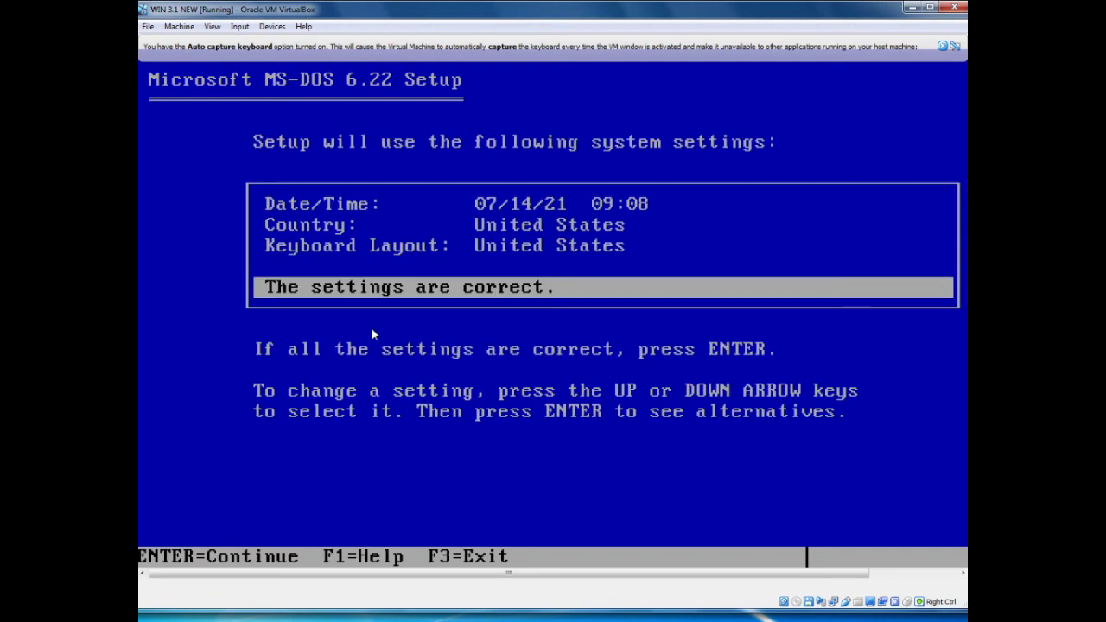
{"action": "key", "text": "Return"}
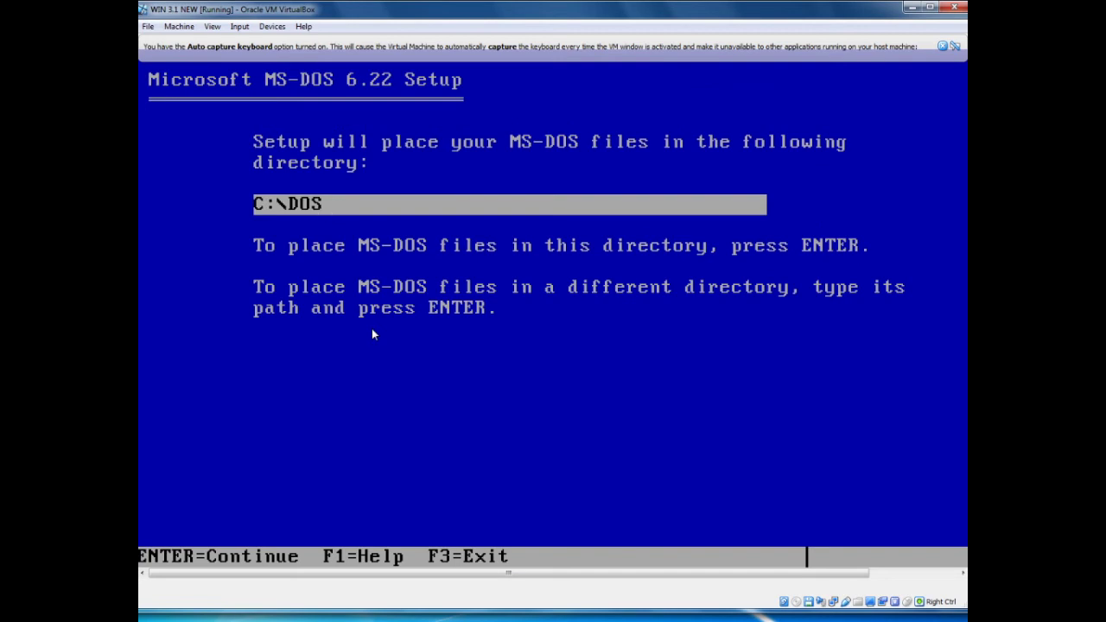
{"action": "key", "text": "Return"}
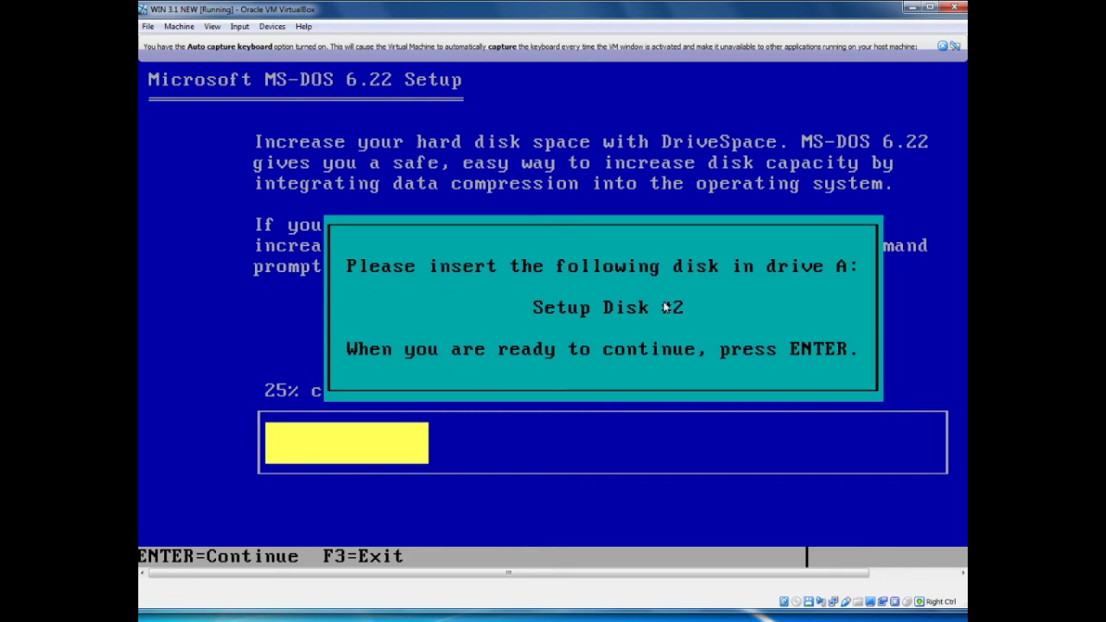
Step: Insert Dos622-2.img into the virtual floppy drive as Setup Disk #2 and continue the MS-DOS installation
{"action": "left_click", "coordinate": [810, 602]}
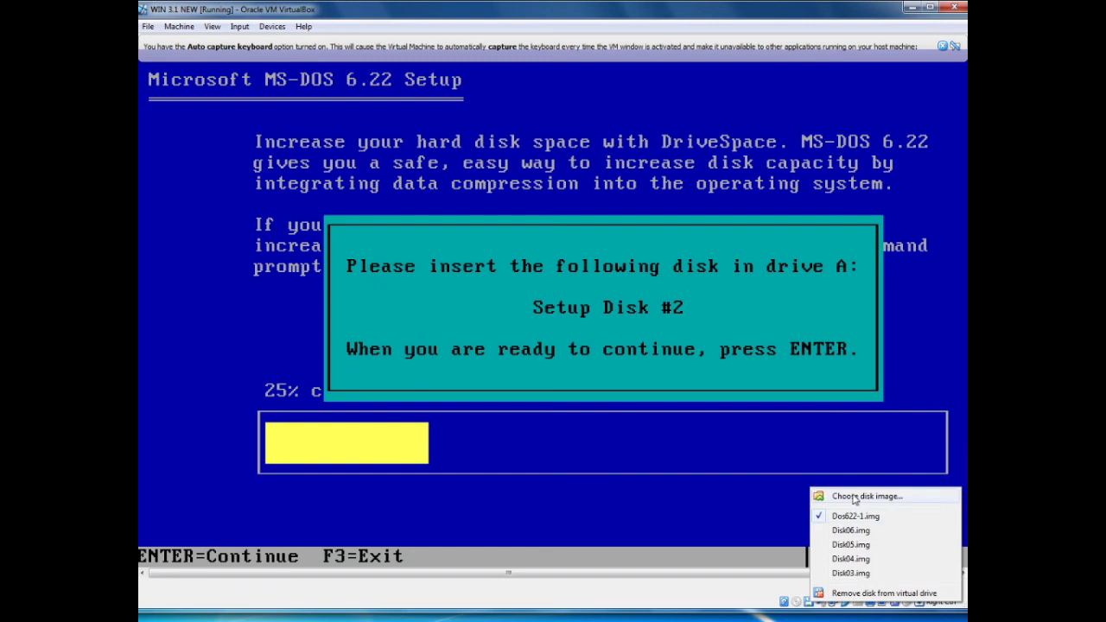
{"action": "left_click", "coordinate": [864, 526]}
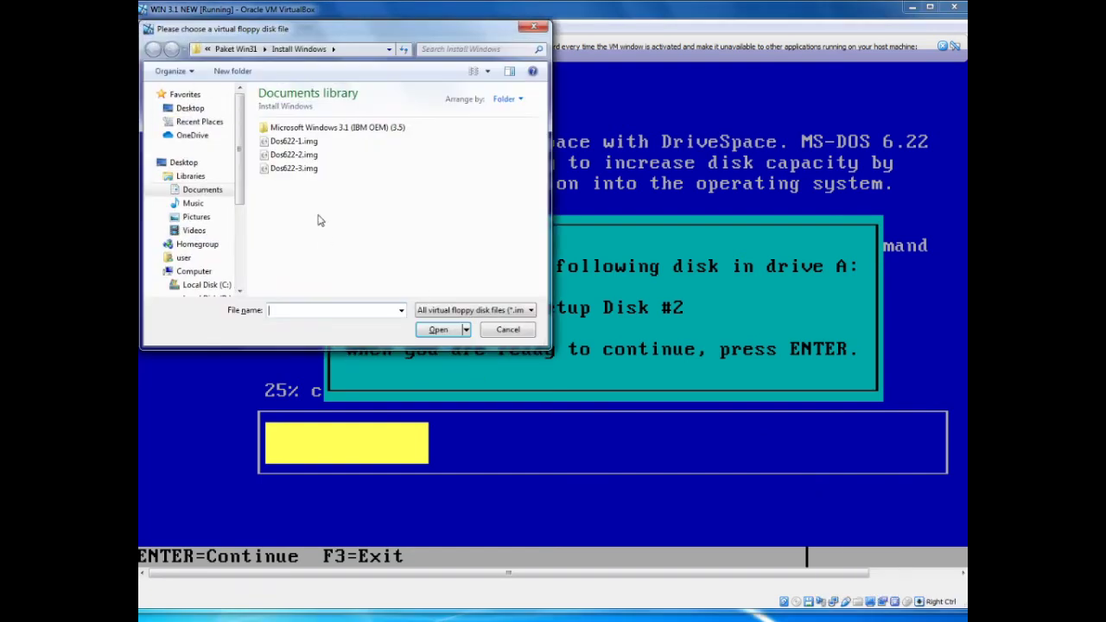
{"action": "left_click", "coordinate": [294, 154]}
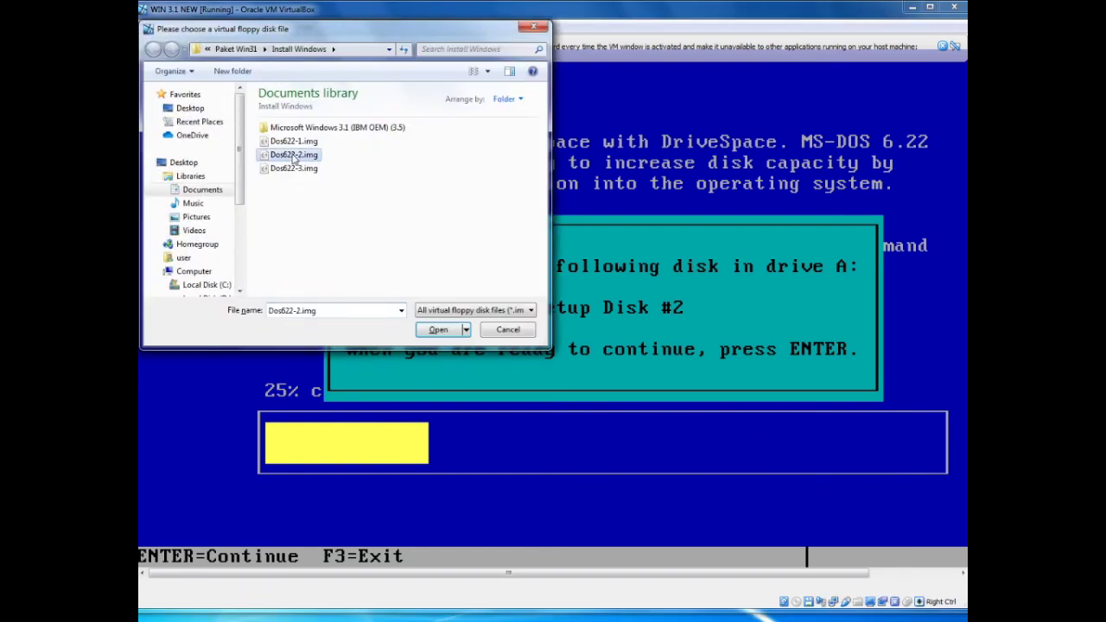
{"action": "left_click", "coordinate": [439, 331]}
{"action": "key", "text": "Return"}
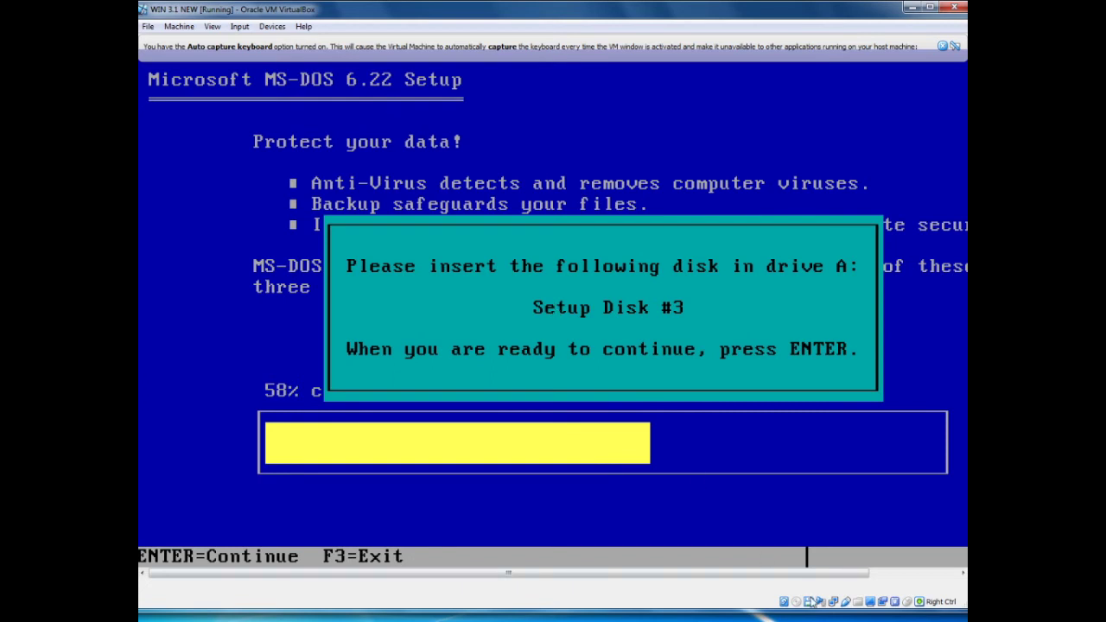
Step: Swap the floppy image to Dos622-3.img for Setup Disk #3 and continue the MS-DOS installation
{"action": "right_click", "coordinate": [810, 603]}
{"action": "left_click", "coordinate": [825, 496]}
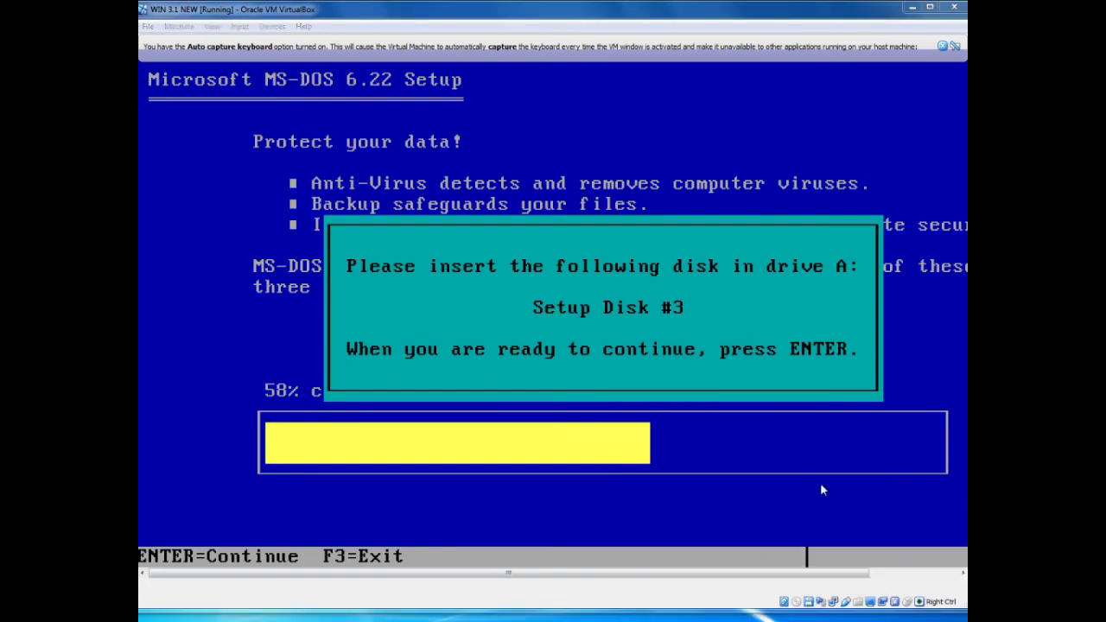
{"action": "left_click", "coordinate": [302, 170]}
{"action": "left_click", "coordinate": [439, 330]}
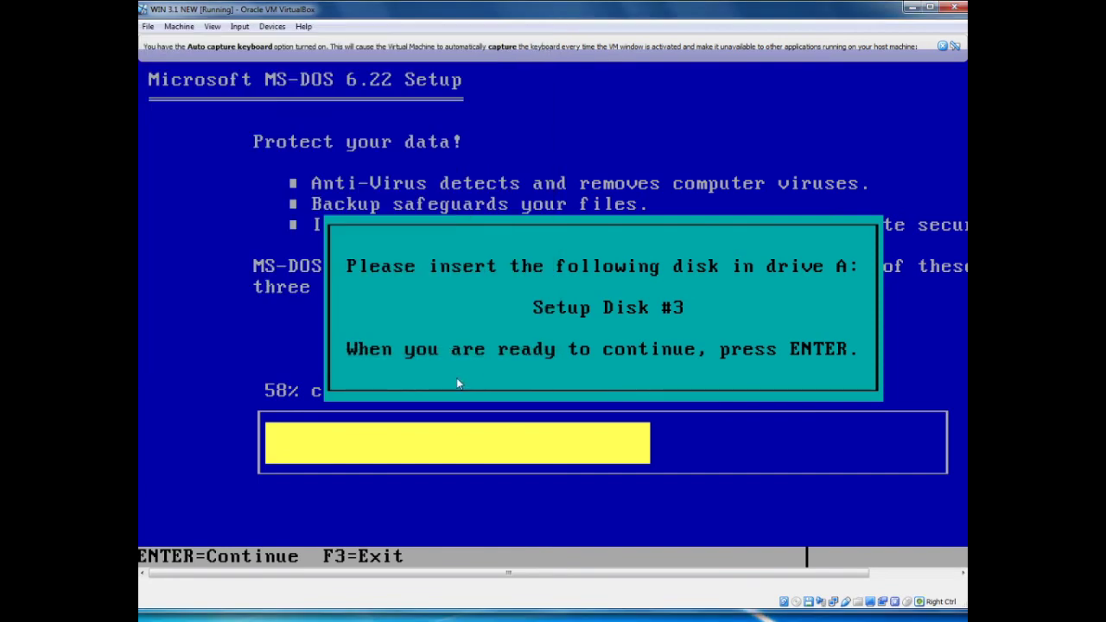
{"action": "key", "text": "Return"}
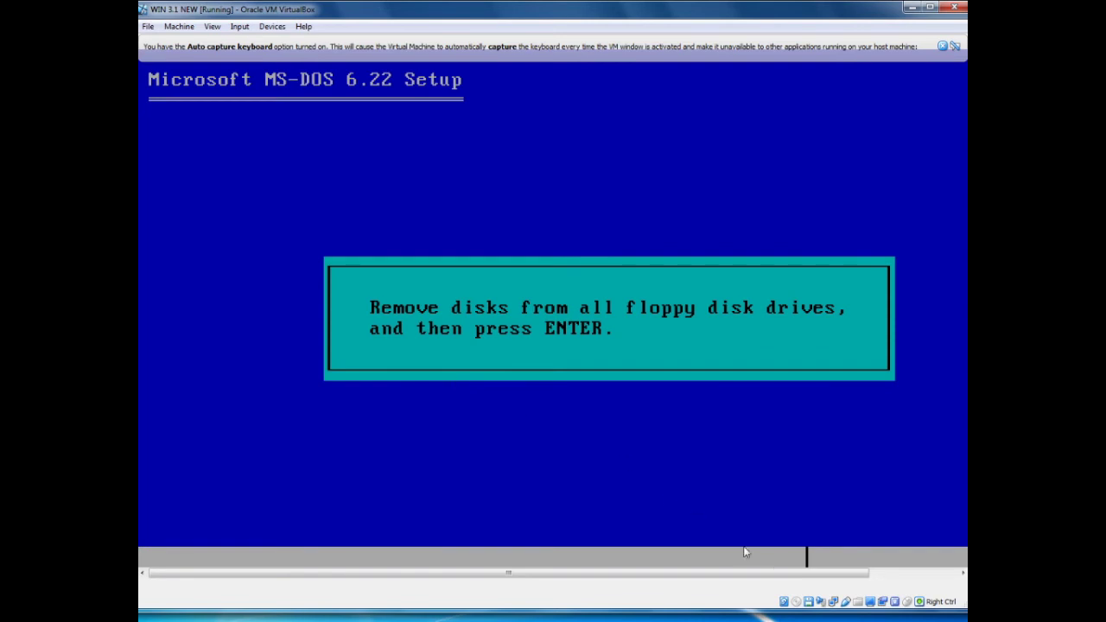
Step: Remove the disk from the virtual floppy drive, finish MS-DOS setup and restart the machine
{"action": "right_click", "coordinate": [811, 603]}
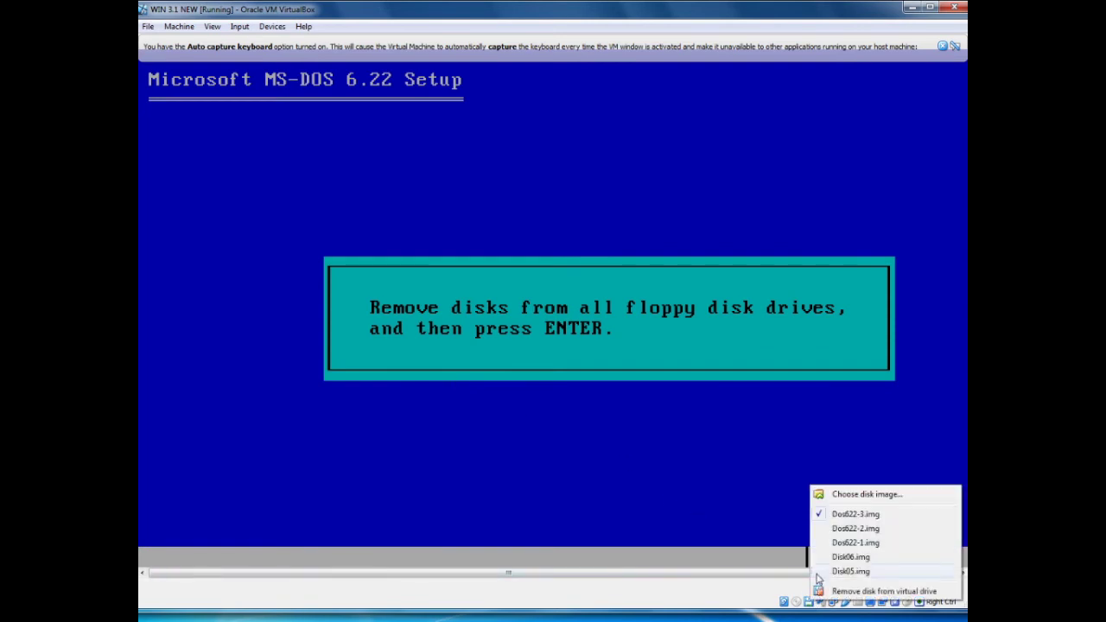
{"action": "left_click", "coordinate": [881, 591]}
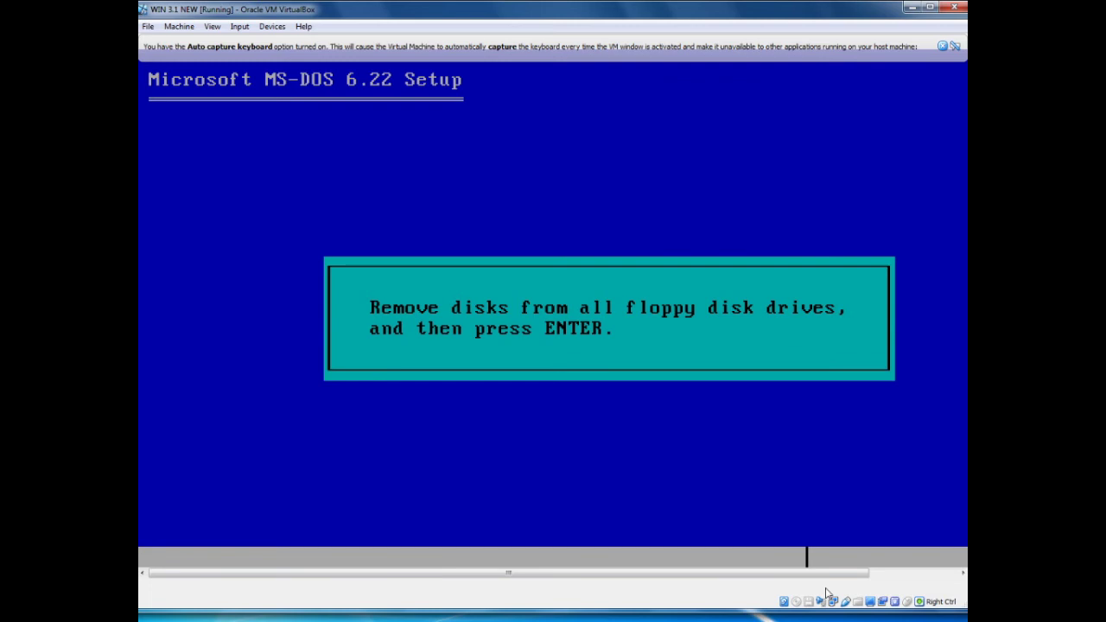
{"action": "key", "text": "Return"}
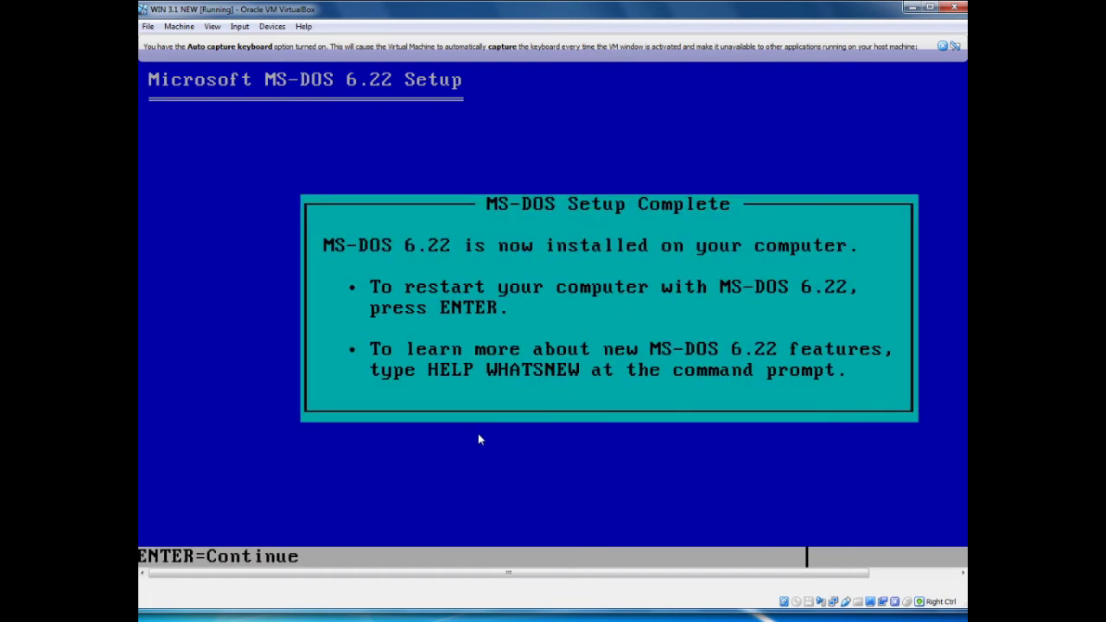
{"action": "key", "text": "Return"}
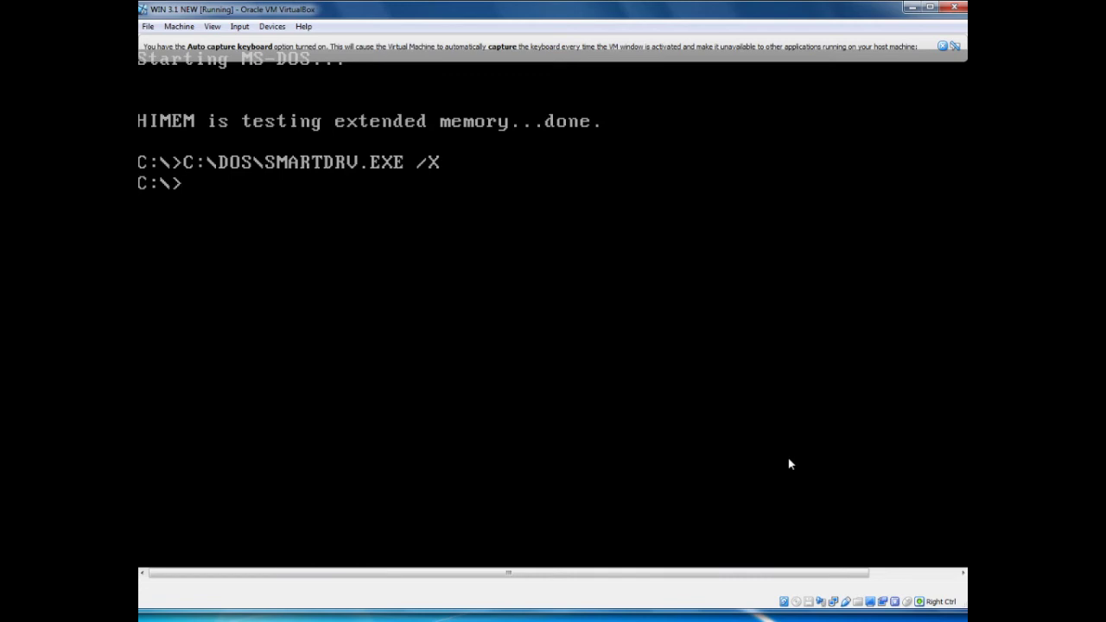
Step: Insert Disk01.img from the Microsoft Windows 3.1 (IBM OEM) (3.5) folder into the virtual floppy drive
{"action": "left_click", "coordinate": [809, 602]}
{"action": "left_click", "coordinate": [840, 495]}
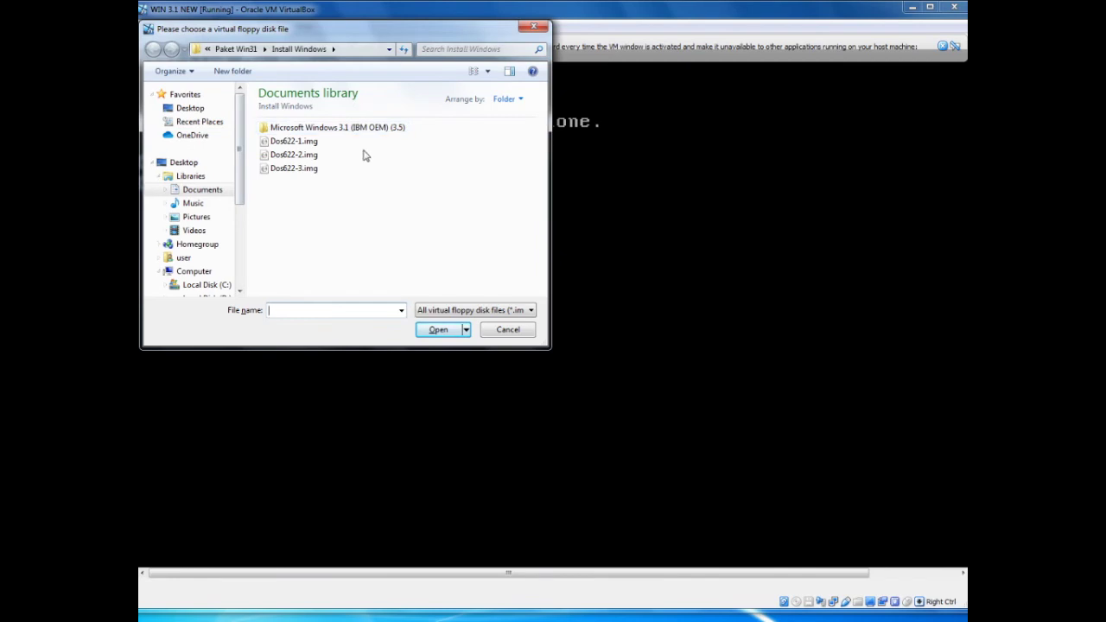
{"action": "double_click", "coordinate": [325, 131]}
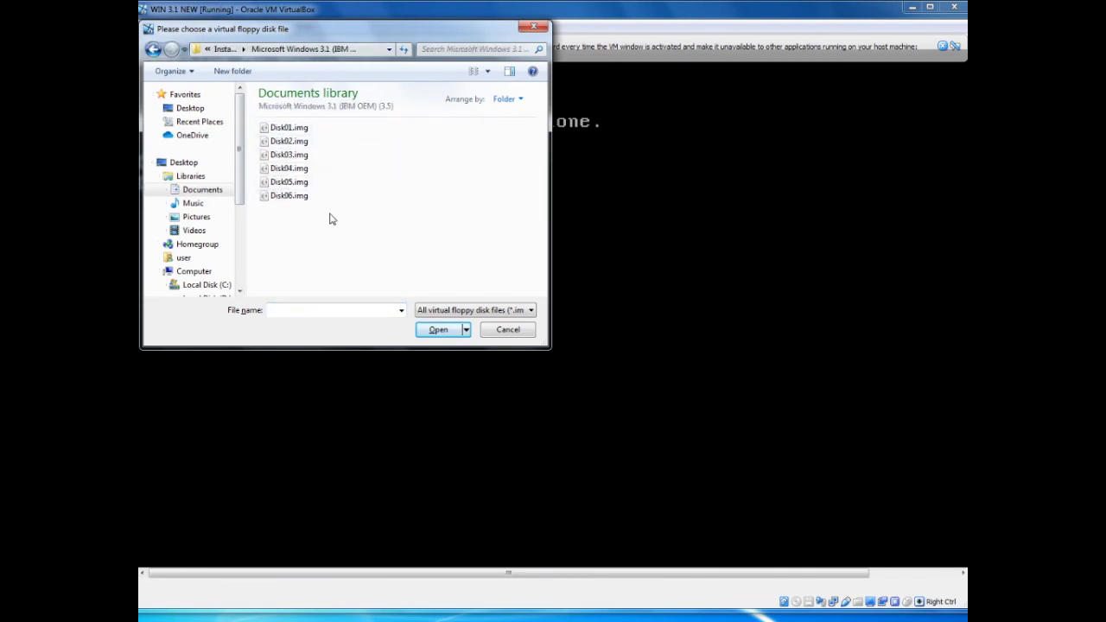
{"action": "left_click", "coordinate": [289, 128]}
{"action": "left_click", "coordinate": [290, 142]}
{"action": "left_click", "coordinate": [288, 156]}
{"action": "left_click", "coordinate": [285, 168]}
{"action": "left_click", "coordinate": [287, 181]}
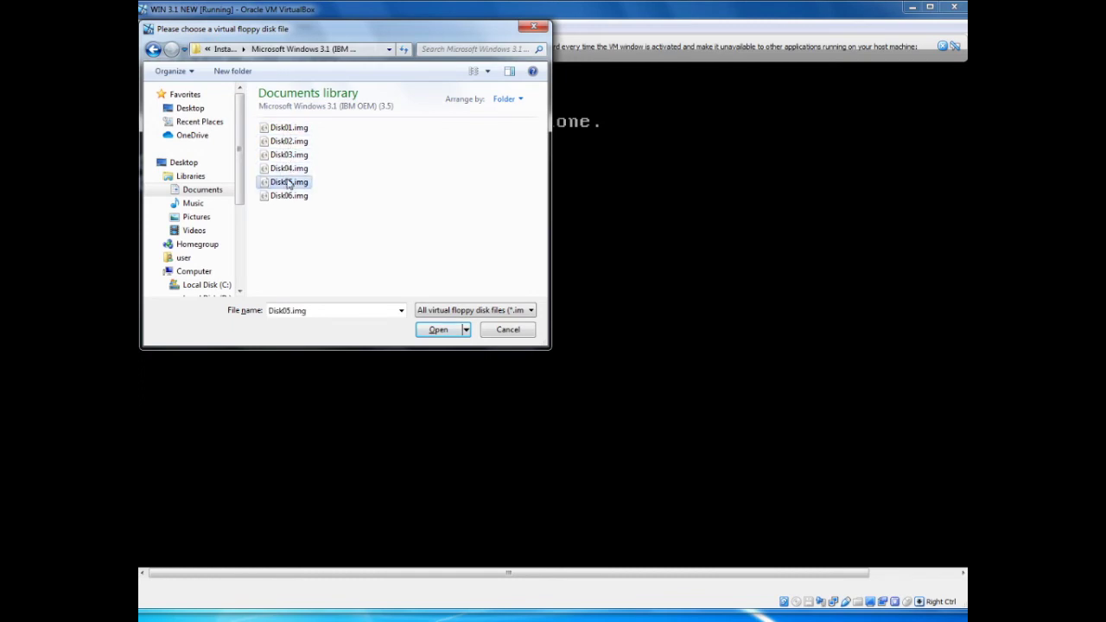
{"action": "left_click", "coordinate": [292, 195]}
{"action": "left_click", "coordinate": [292, 129]}
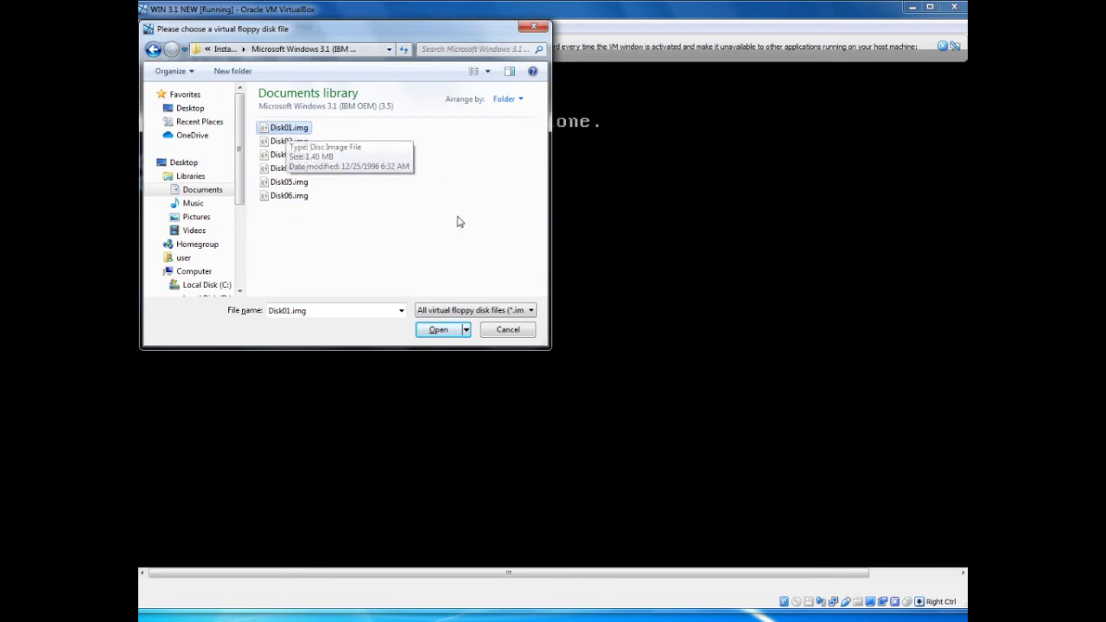
{"action": "left_click", "coordinate": [446, 334]}
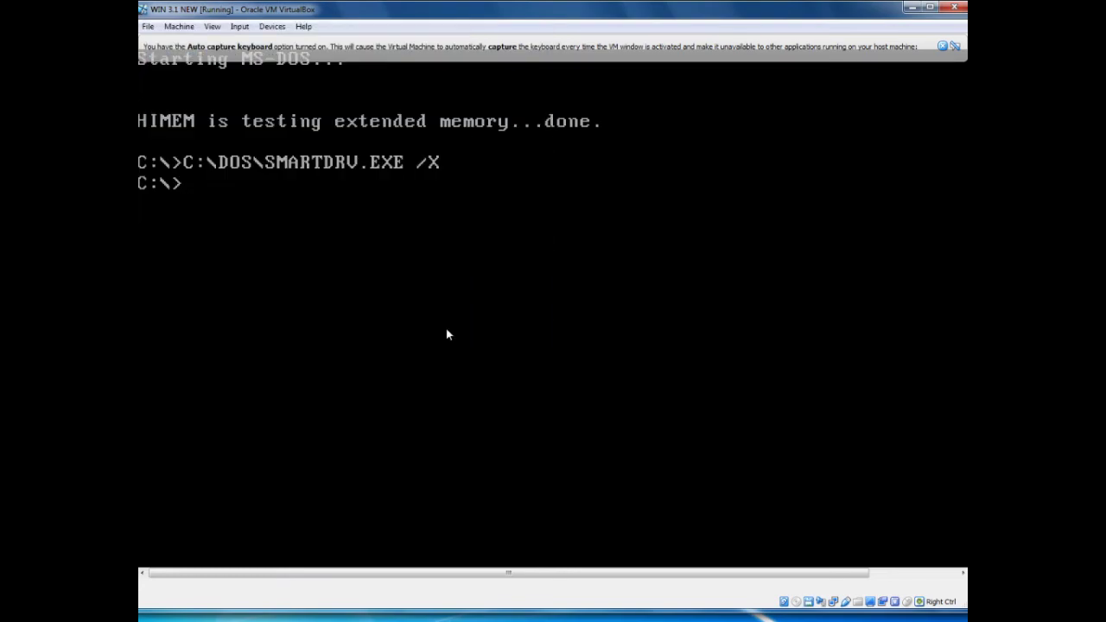
Step: Switch to drive A:, run setup and start the Windows 3.1 installation with Express Setup
{"action": "type", "text": "a:"}
{"action": "key", "text": "Return"}
{"action": "type", "text": "setup"}
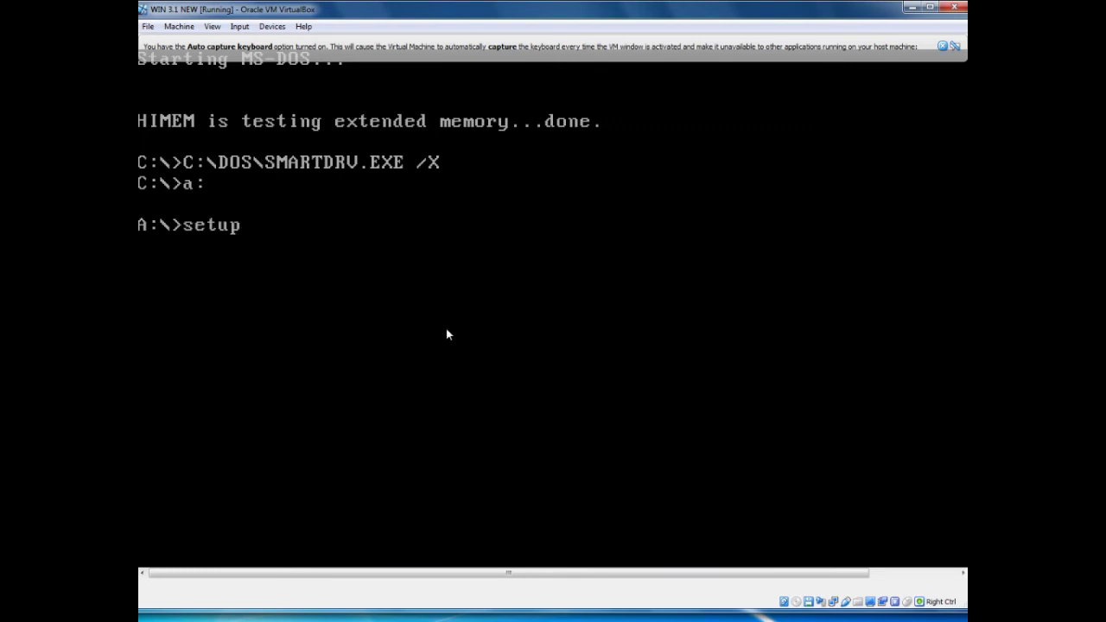
{"action": "key", "text": "Return"}
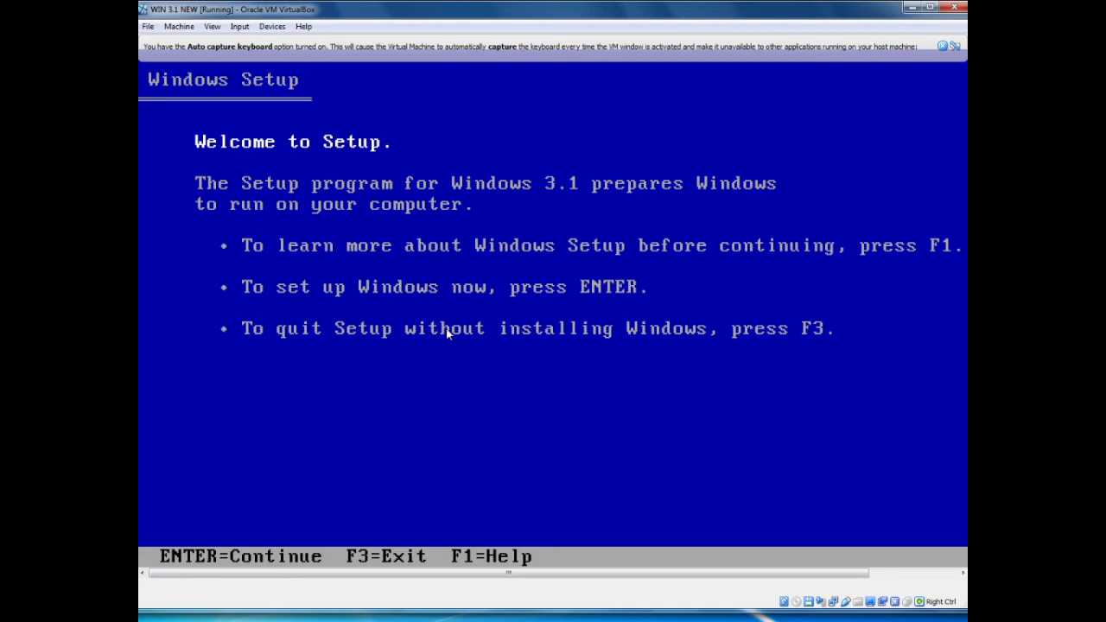
{"action": "key", "text": "Return"}
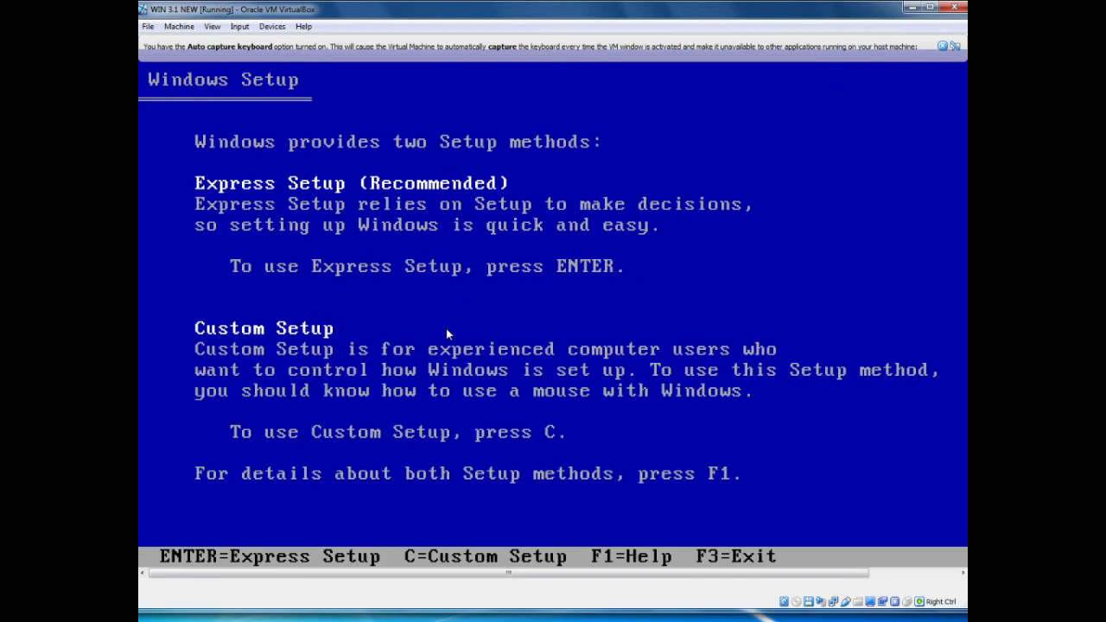
{"action": "key", "text": "Return"}
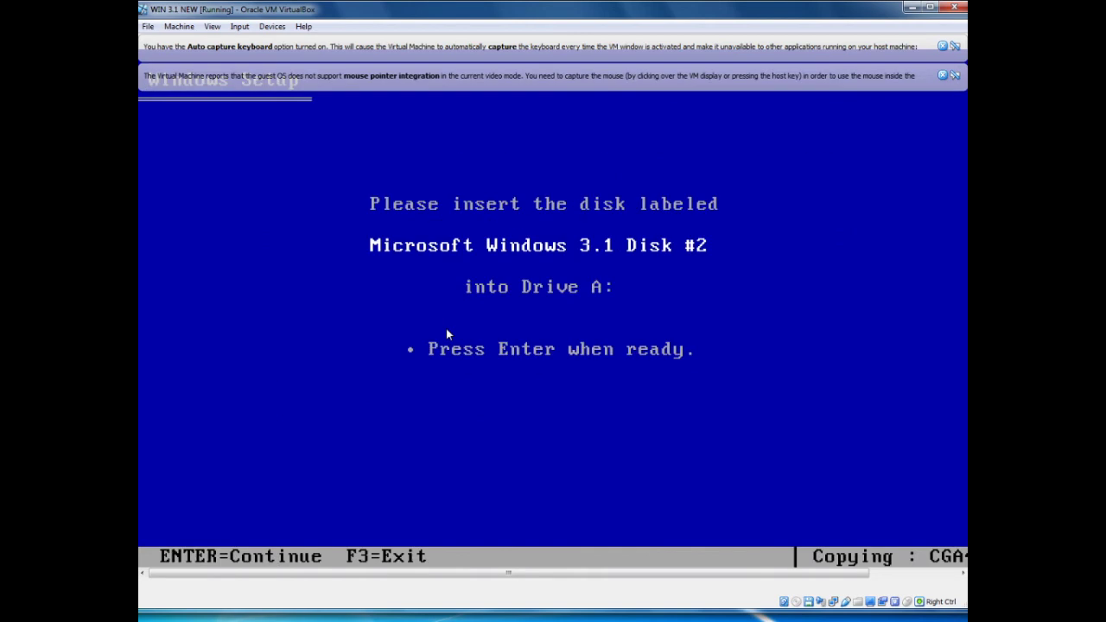
Step: Swap the floppy image to Disk02.img for Windows 3.1 Disk #2 and continue setup
{"action": "left_click", "coordinate": [811, 602]}
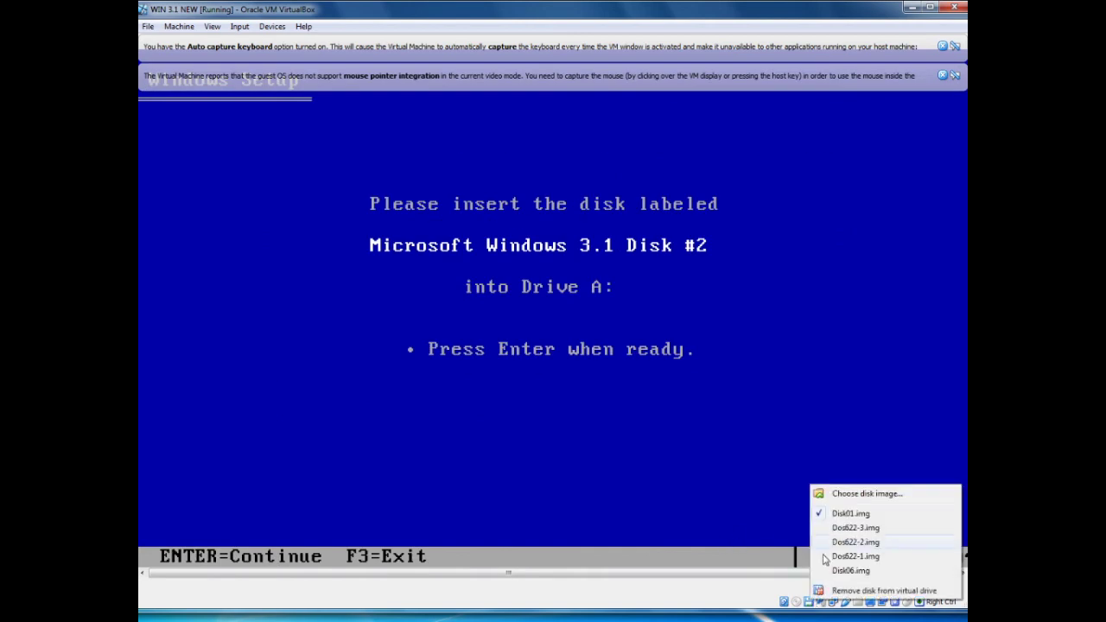
{"action": "left_click", "coordinate": [852, 495]}
{"action": "left_click", "coordinate": [297, 142]}
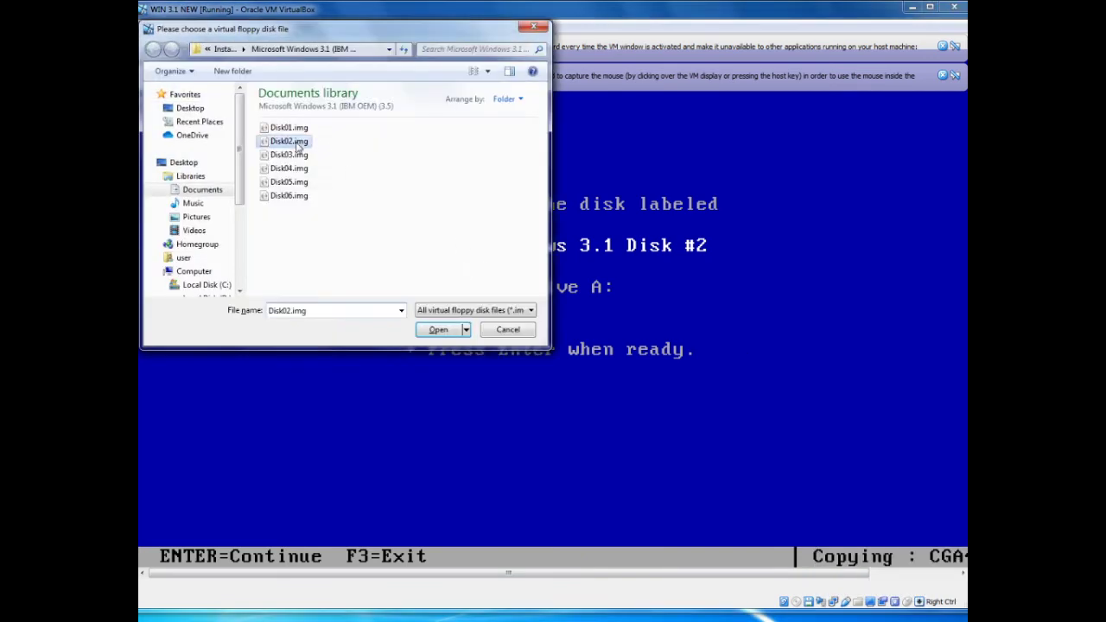
{"action": "left_click", "coordinate": [438, 331]}
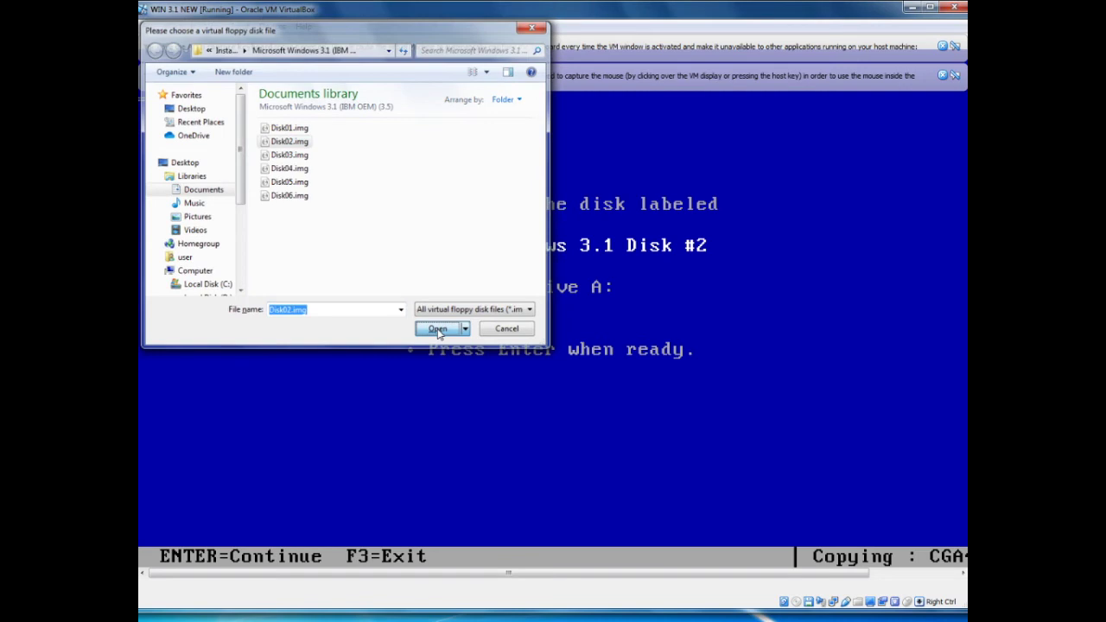
{"action": "key", "text": "Return"}
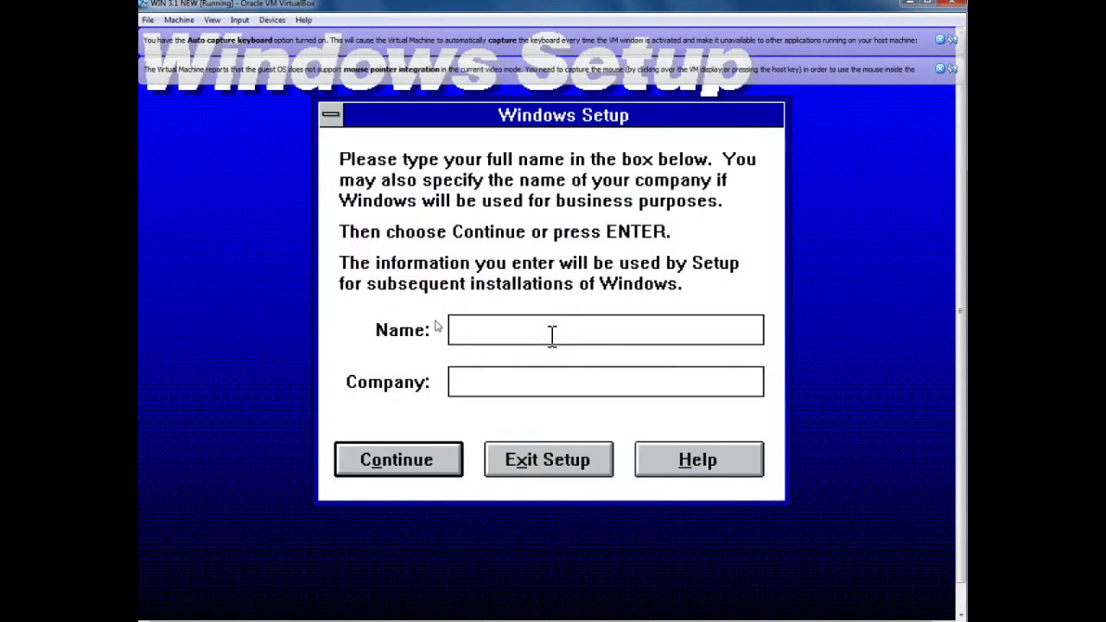
Step: Enter the registration name, leave the company blank and confirm the information in Windows Setup
{"action": "type", "text": "BALAKUTAK"}
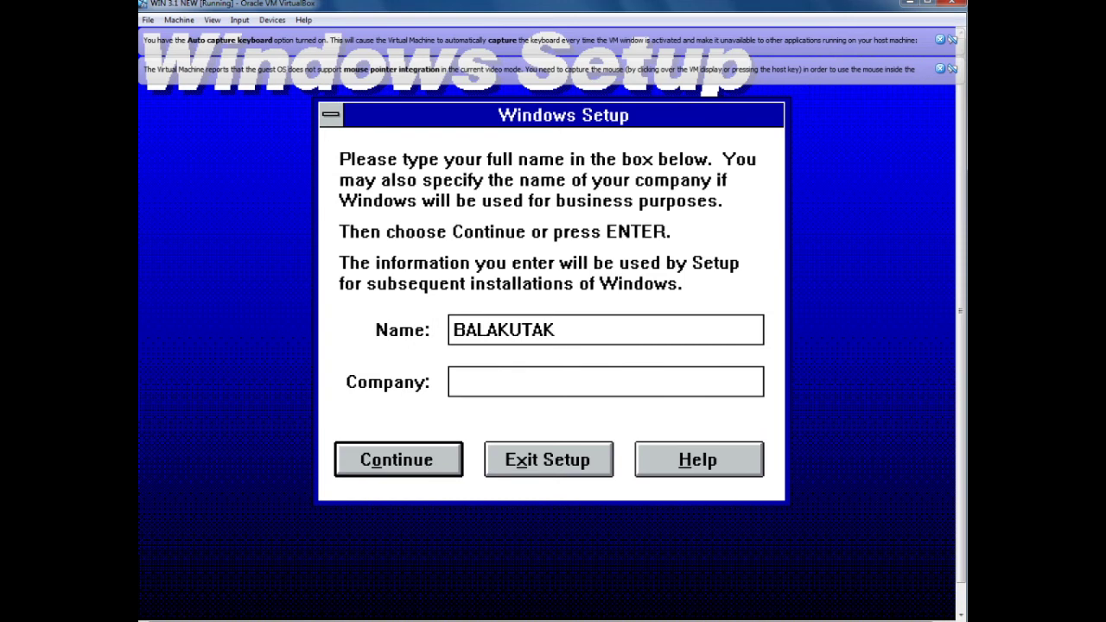
{"action": "key", "text": "Tab"}
{"action": "key", "text": "Return"}
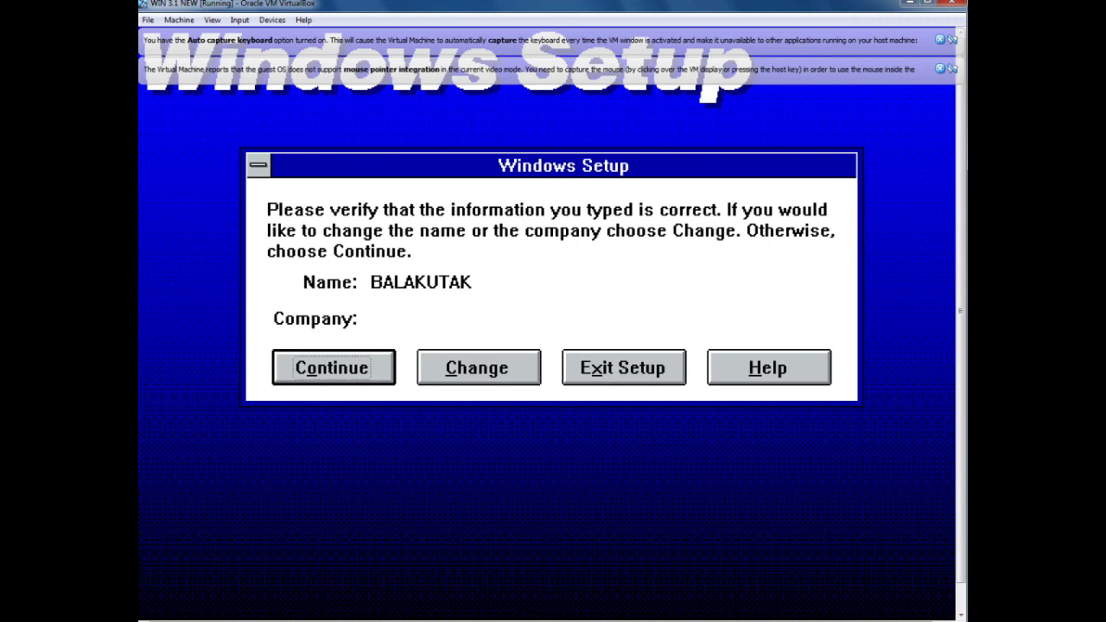
{"action": "key", "text": "Return"}
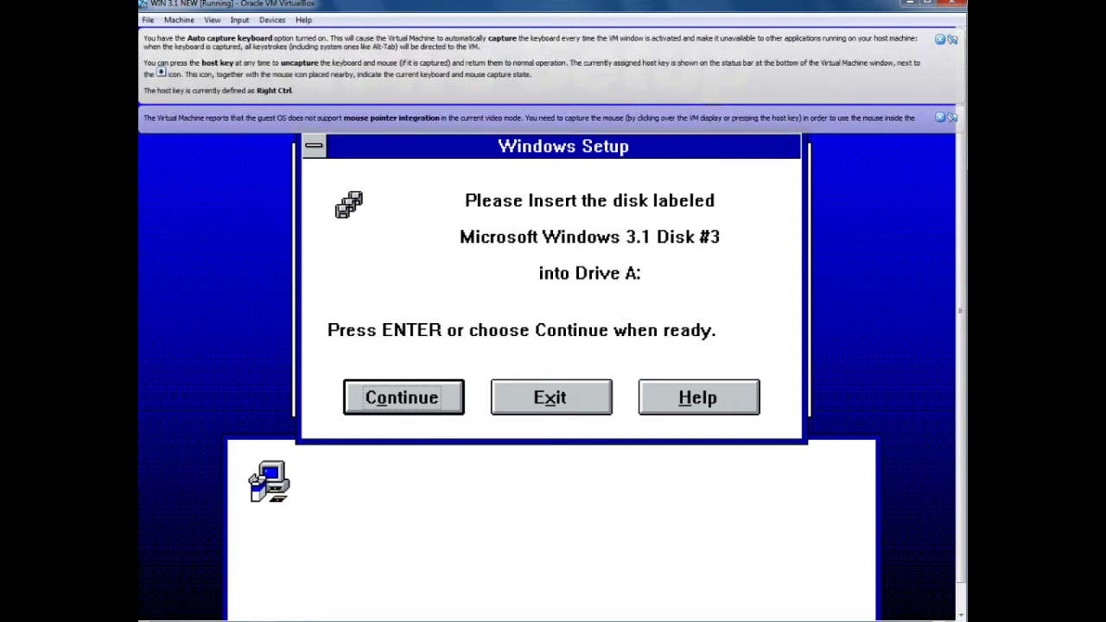
Step: Swap the floppy image to Disk03.img for Windows 3.1 Disk #3 and continue setup
{"action": "left_click", "coordinate": [821, 616]}
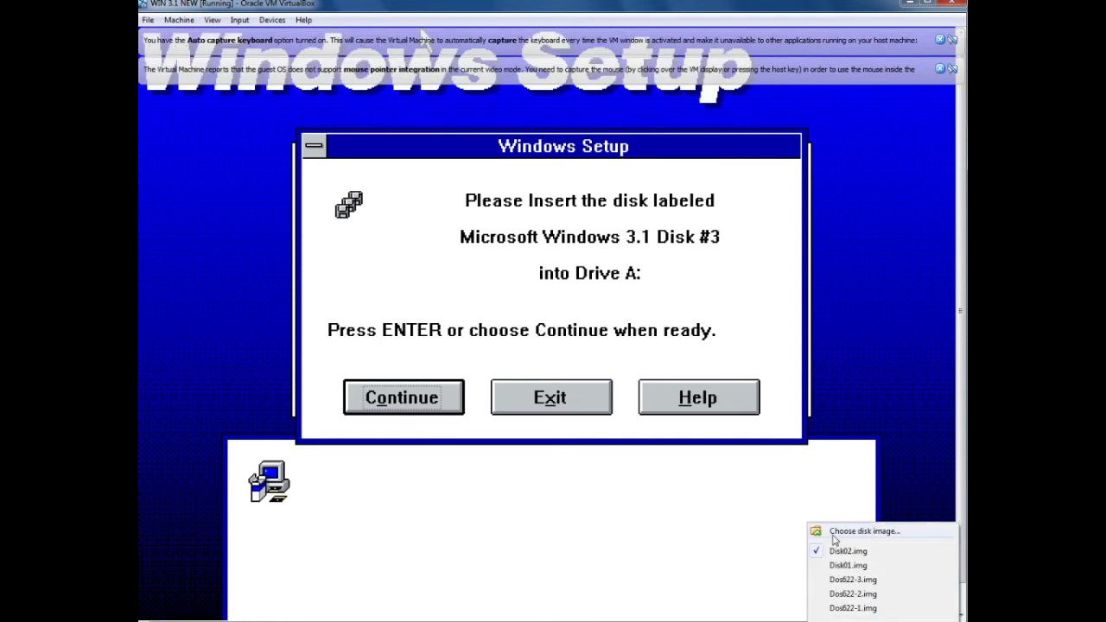
{"action": "left_click", "coordinate": [863, 532]}
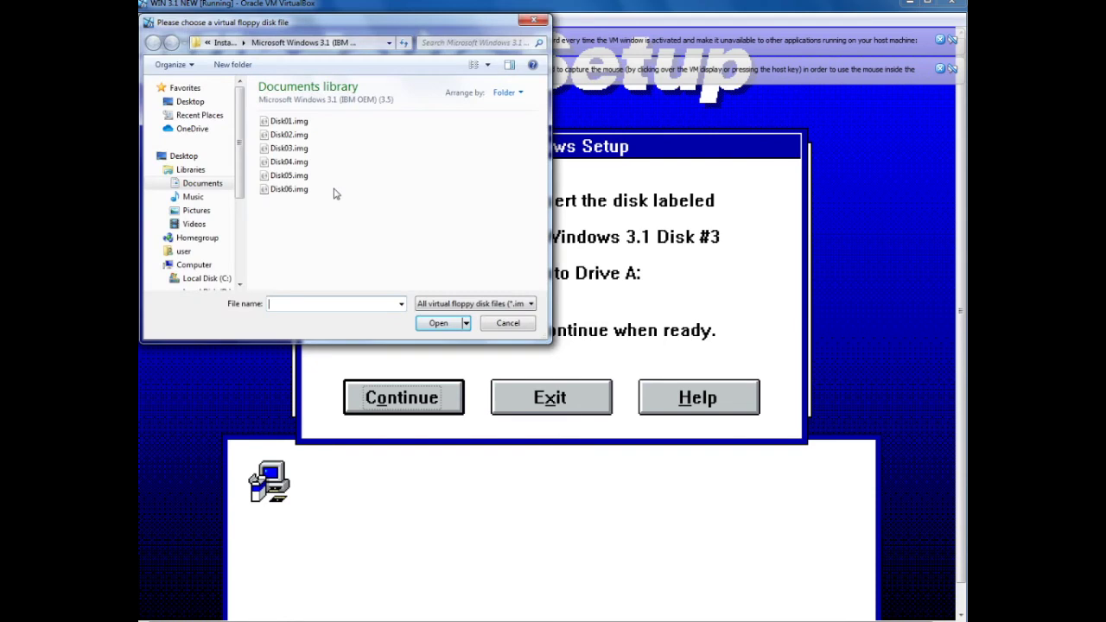
{"action": "left_click", "coordinate": [289, 148]}
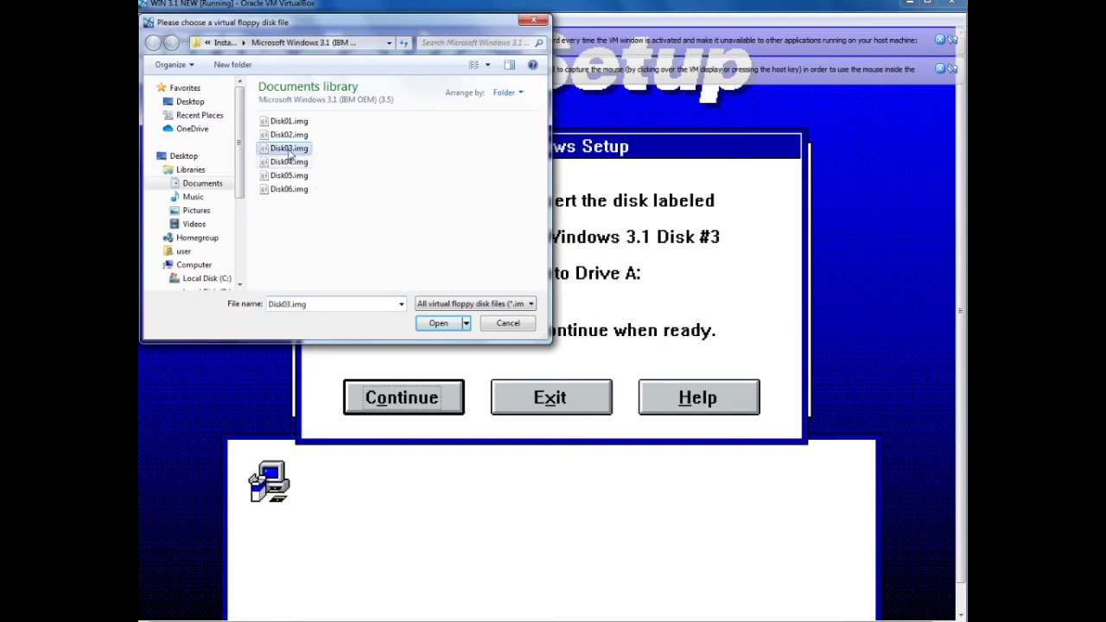
{"action": "left_click", "coordinate": [437, 323]}
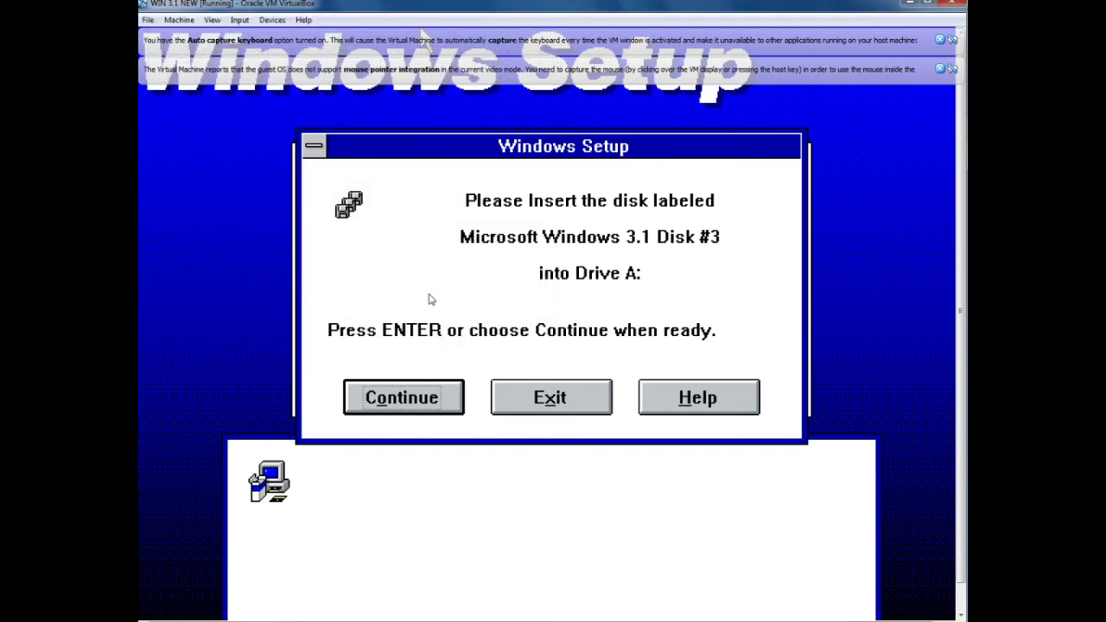
{"action": "key", "text": "Return"}
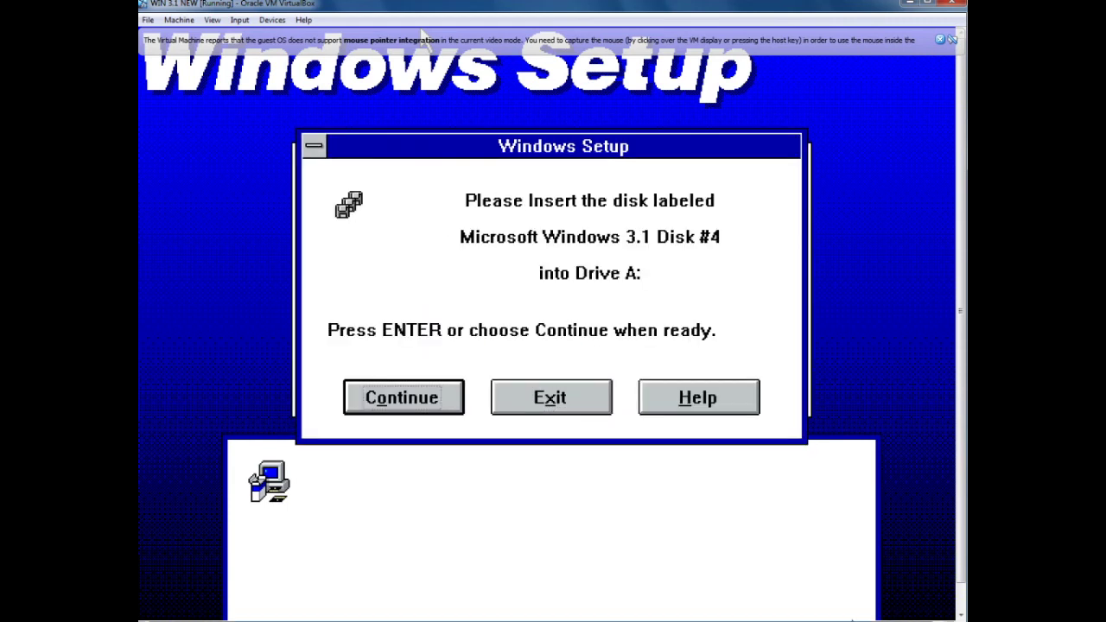
Step: Swap the floppy image to Disk04.img for Windows 3.1 Disk #4 and continue setup
{"action": "right_click", "coordinate": [812, 619]}
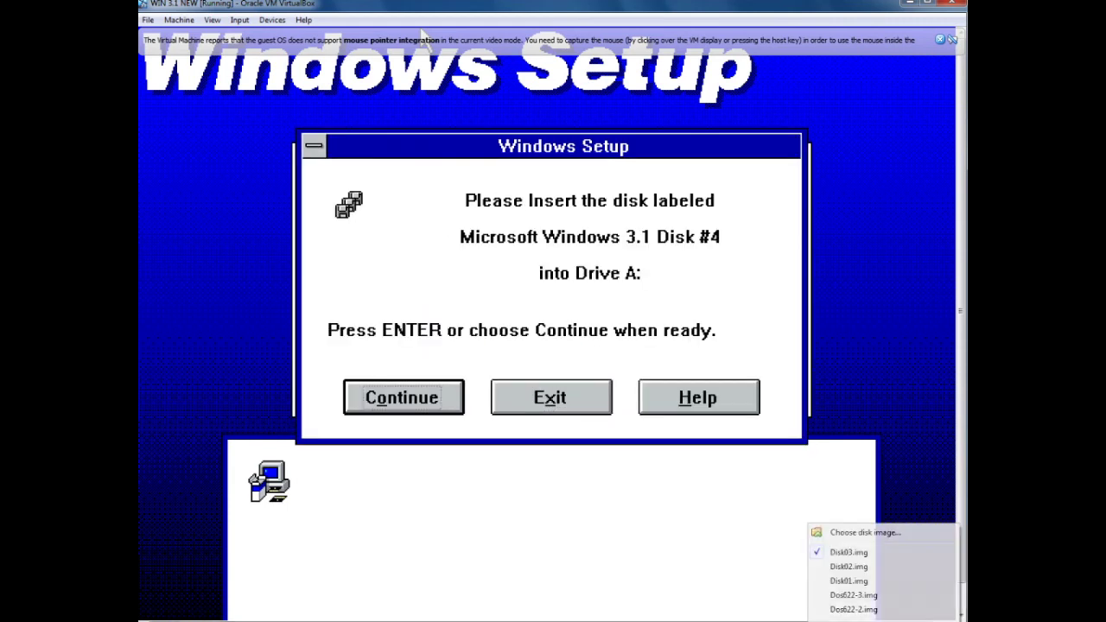
{"action": "left_click", "coordinate": [825, 536]}
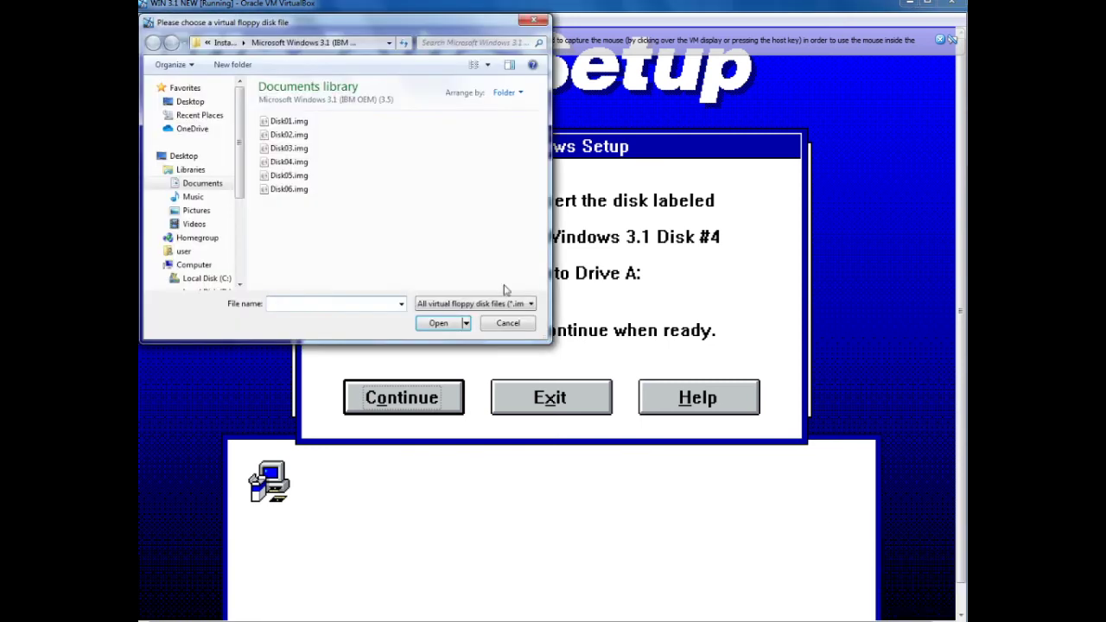
{"action": "left_click", "coordinate": [293, 164]}
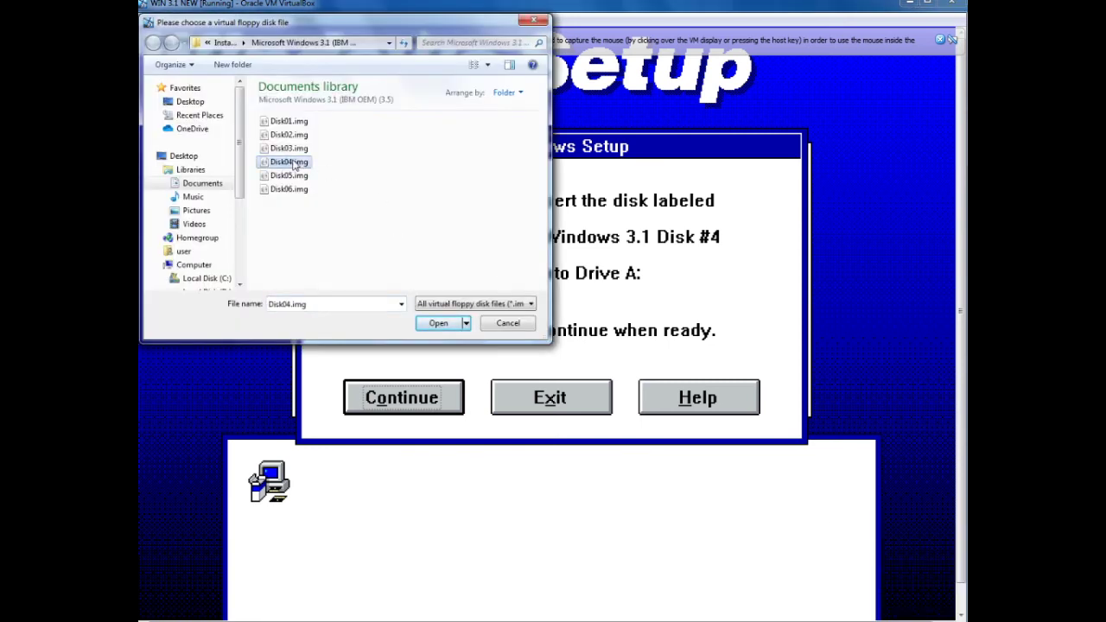
{"action": "left_click", "coordinate": [431, 322]}
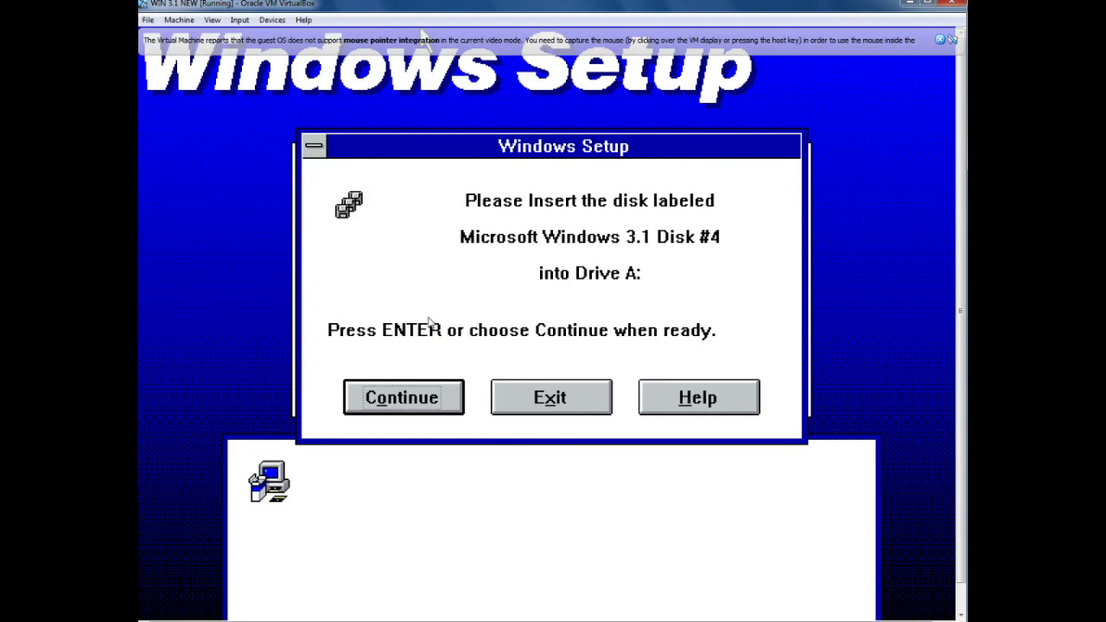
{"action": "key", "text": "Return"}
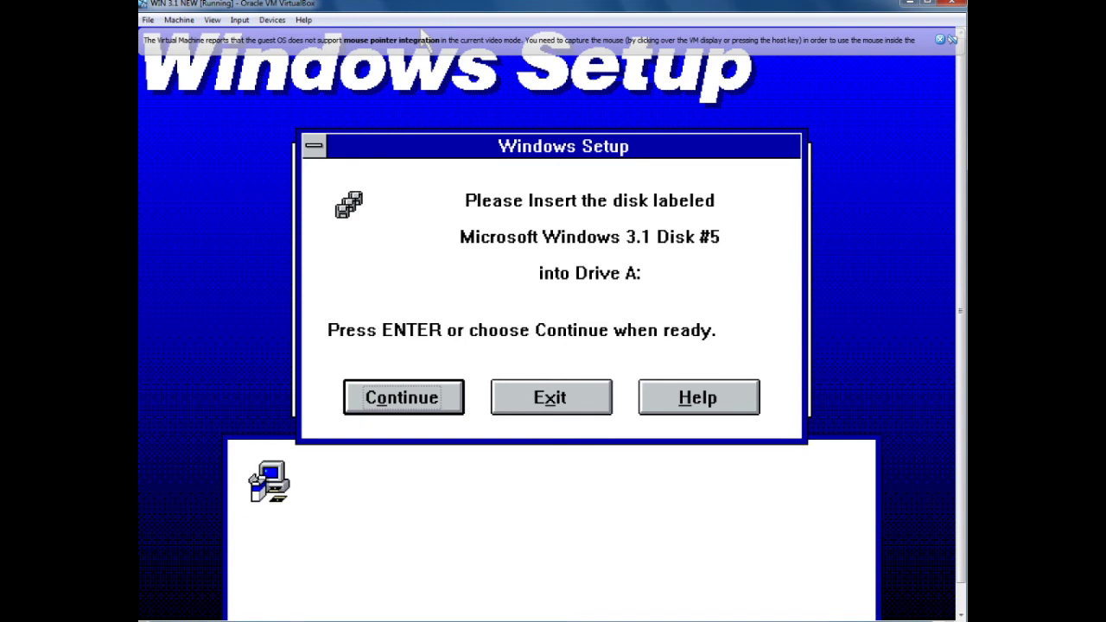
Step: Swap the floppy image to Disk05.img for Windows 3.1 Disk #5 and continue setup
{"action": "right_click", "coordinate": [816, 619]}
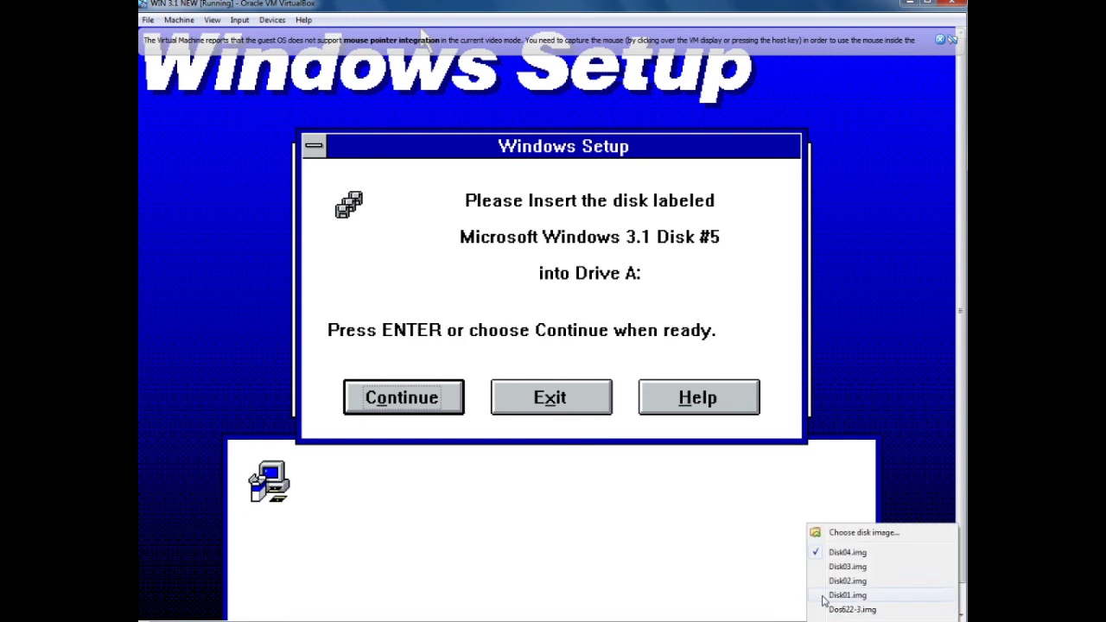
{"action": "left_click", "coordinate": [840, 533]}
{"action": "left_click", "coordinate": [287, 177]}
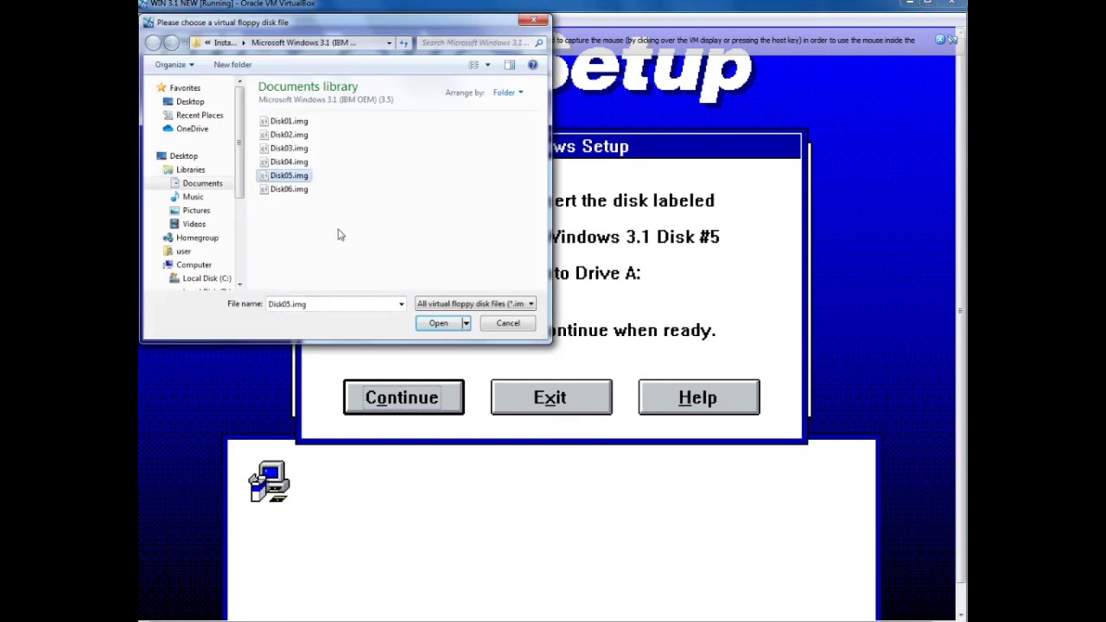
{"action": "left_click", "coordinate": [437, 323]}
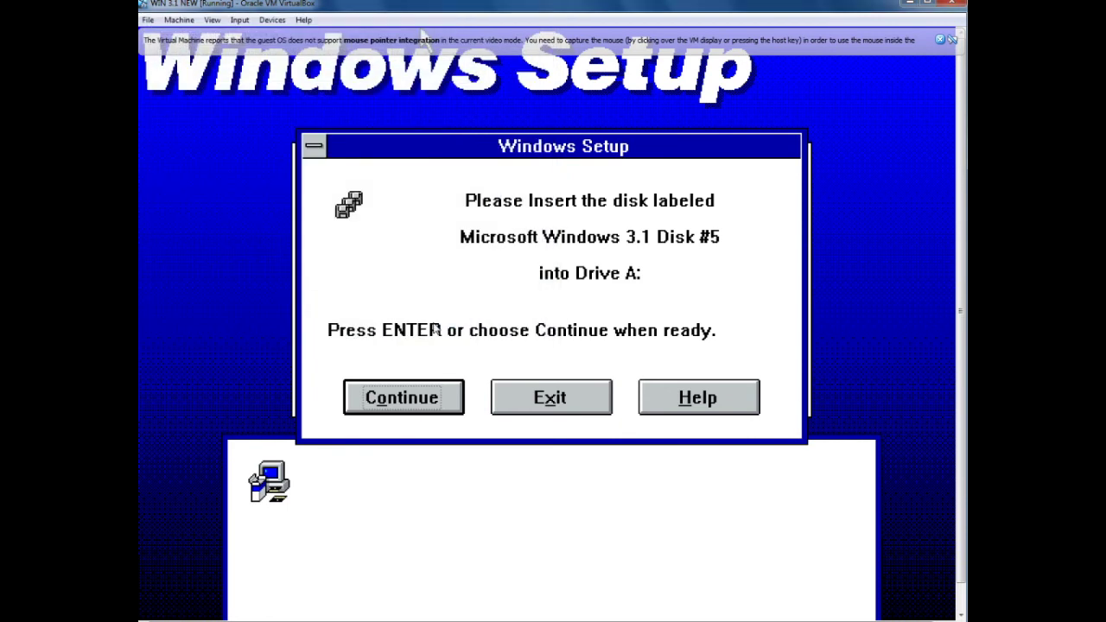
{"action": "key", "text": "Return"}
Step: Swap the floppy image to Disk06.img for Windows 3.1 Disk #6 and continue setup
{"action": "right_click", "coordinate": [804, 619]}
{"action": "left_click", "coordinate": [843, 531]}
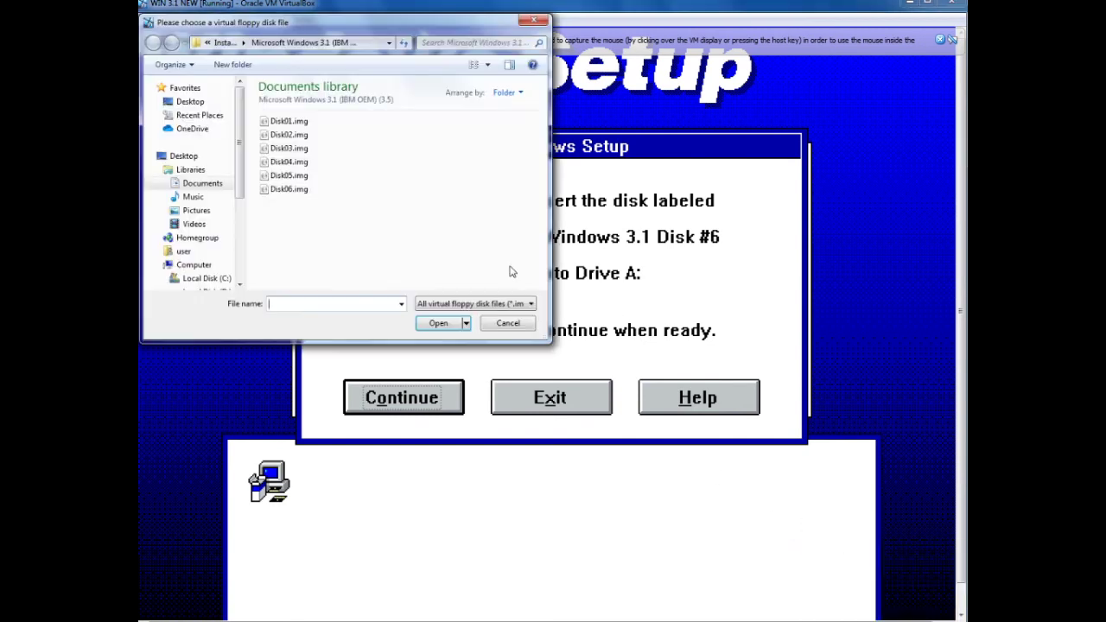
{"action": "left_click", "coordinate": [292, 188]}
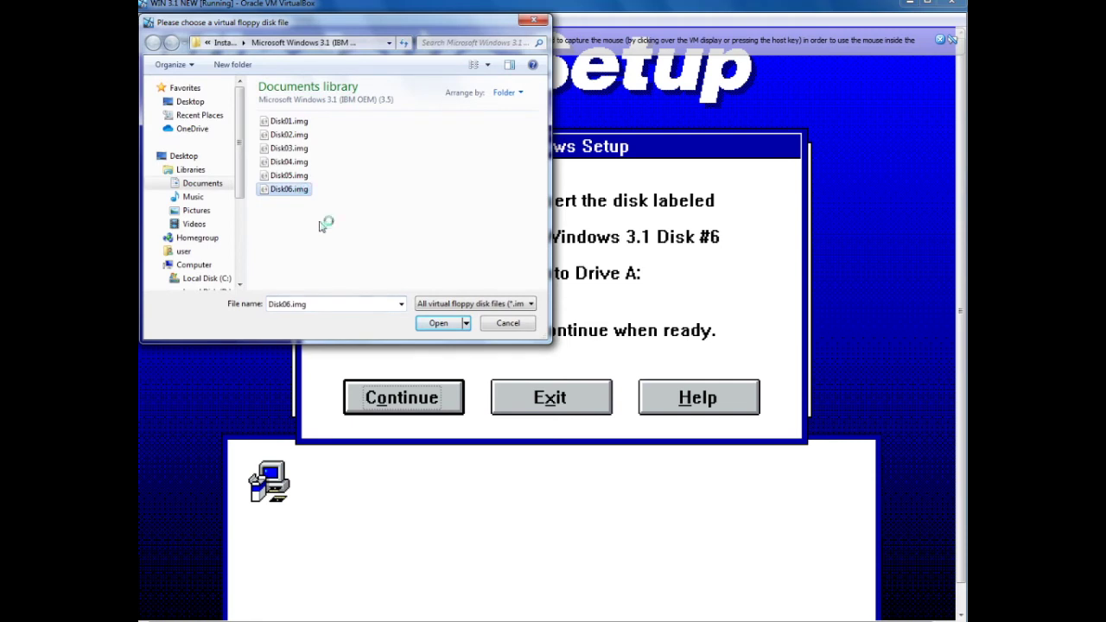
{"action": "left_click", "coordinate": [442, 325]}
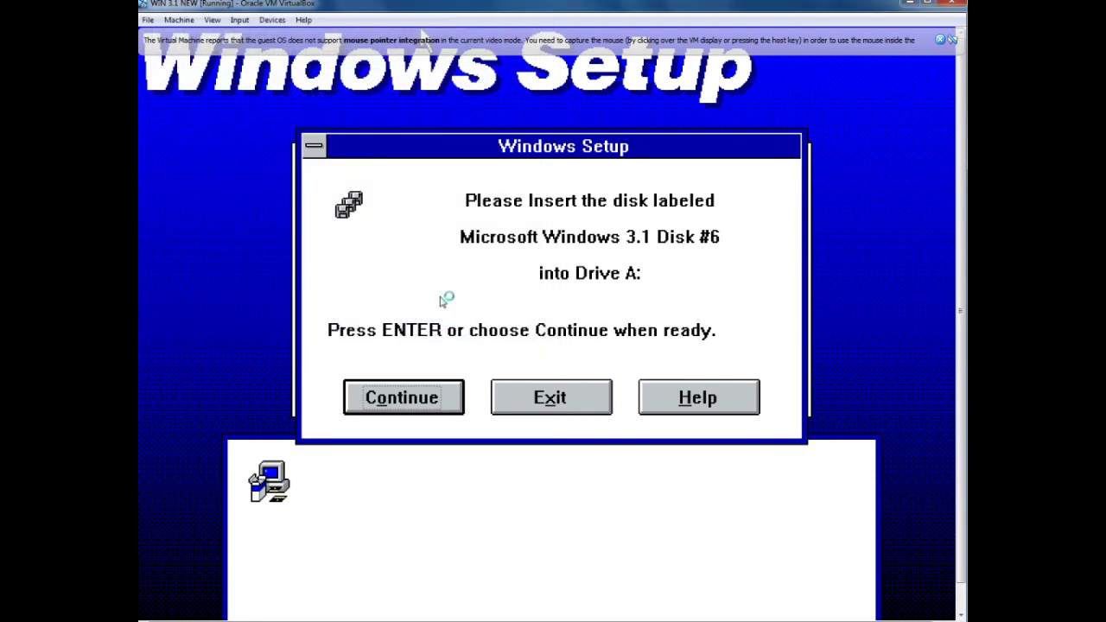
{"action": "key", "text": "Return"}
Step: Continue Windows Setup with Disk #6 inserted, accept the application setup, and skip the Windows tutorial
{"action": "key", "text": "Return"}
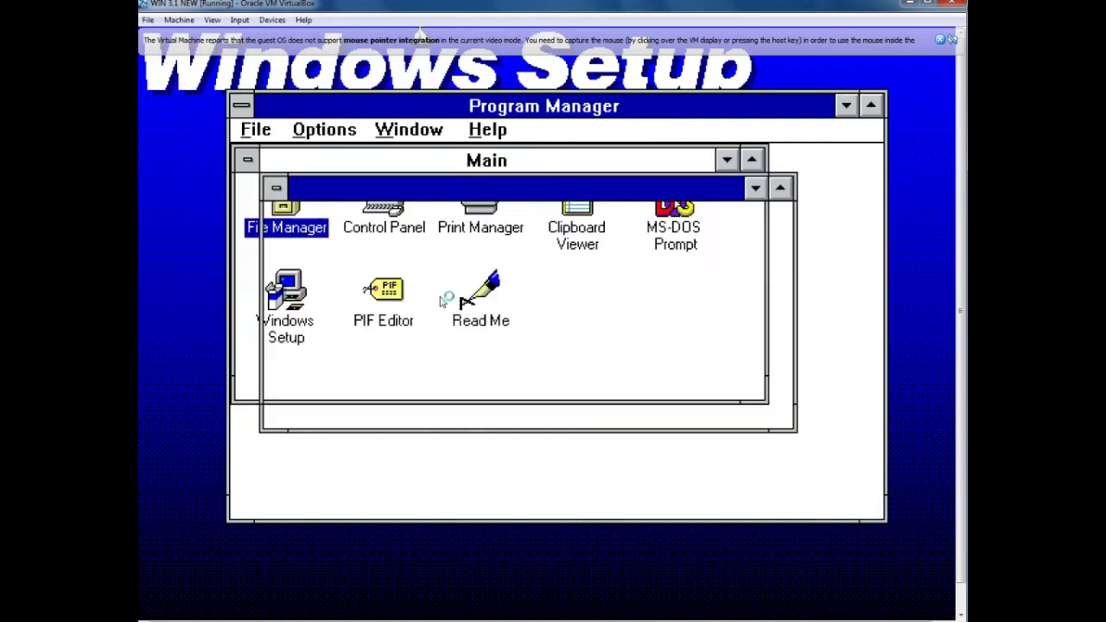
{"action": "key", "text": "Return"}
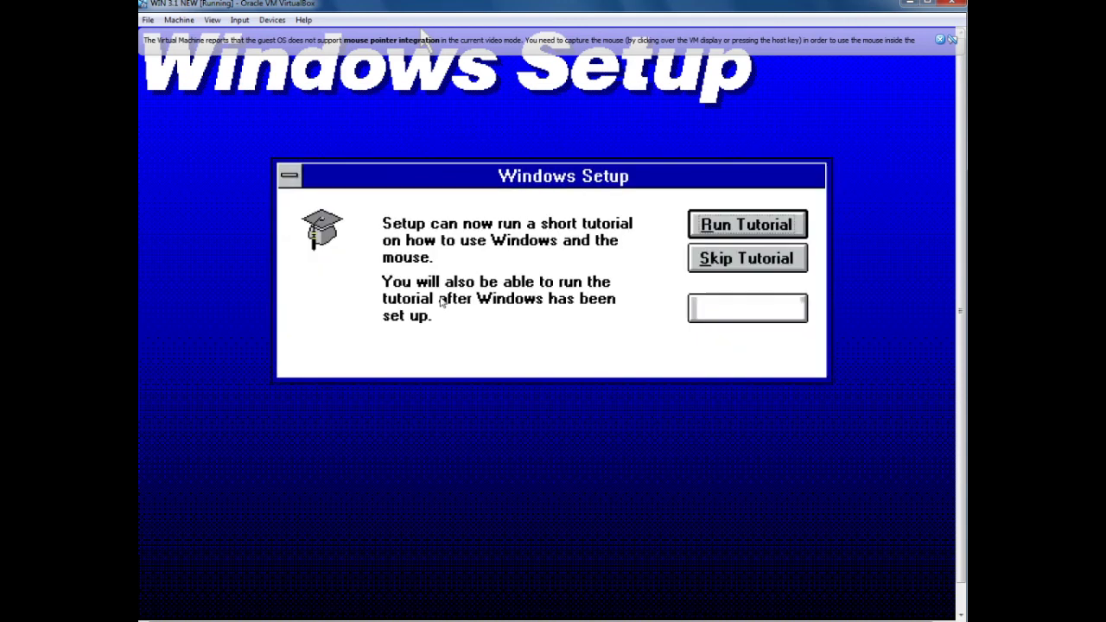
{"action": "key", "text": "Tab"}
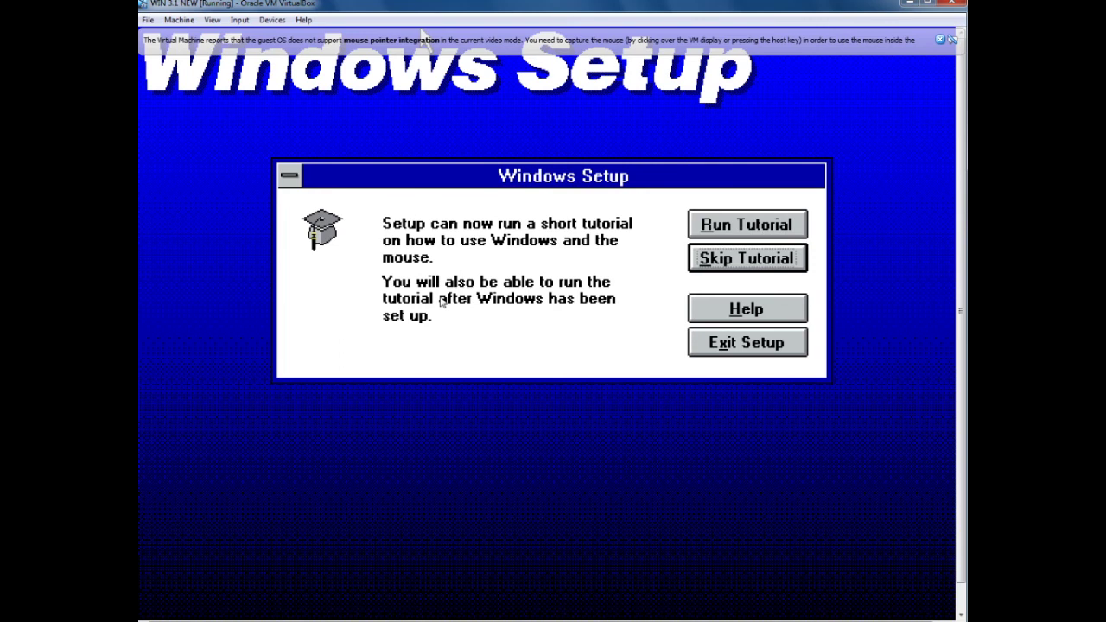
{"action": "key", "text": "Return"}
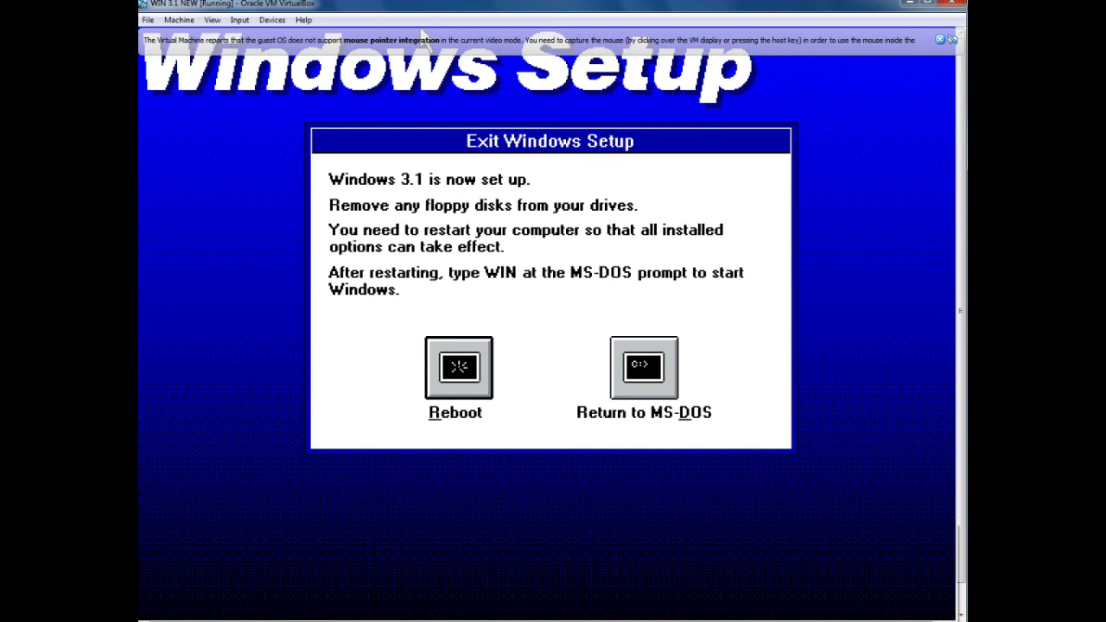
Step: Remove the floppy image from the virtual drive and reboot the virtual machine to finish Windows Setup
{"action": "left_click", "coordinate": [814, 619]}
{"action": "left_click", "coordinate": [499, 324]}
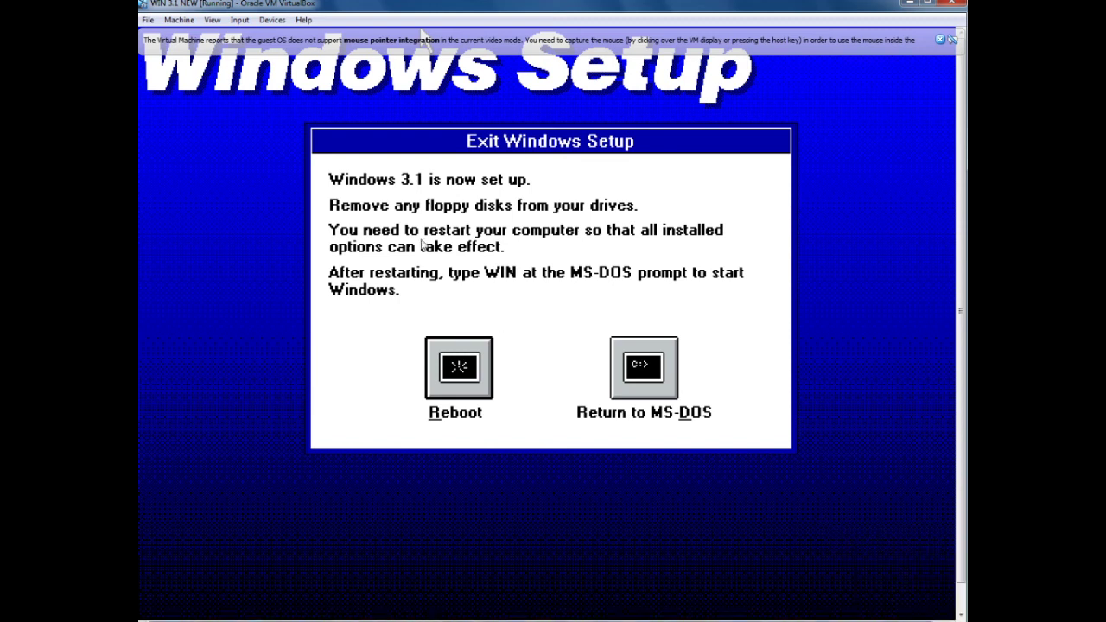
{"action": "key", "text": "Return"}
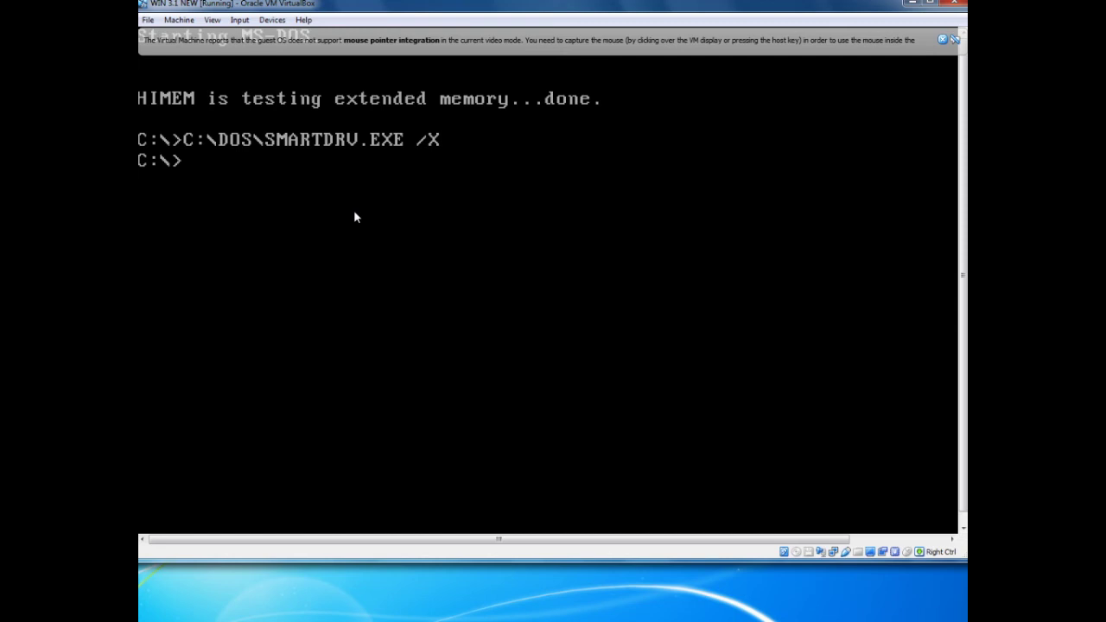
Step: Change to the Windows directory with "cd windows" and start Windows 3.1 with "win"
{"action": "type", "text": "cd windows"}
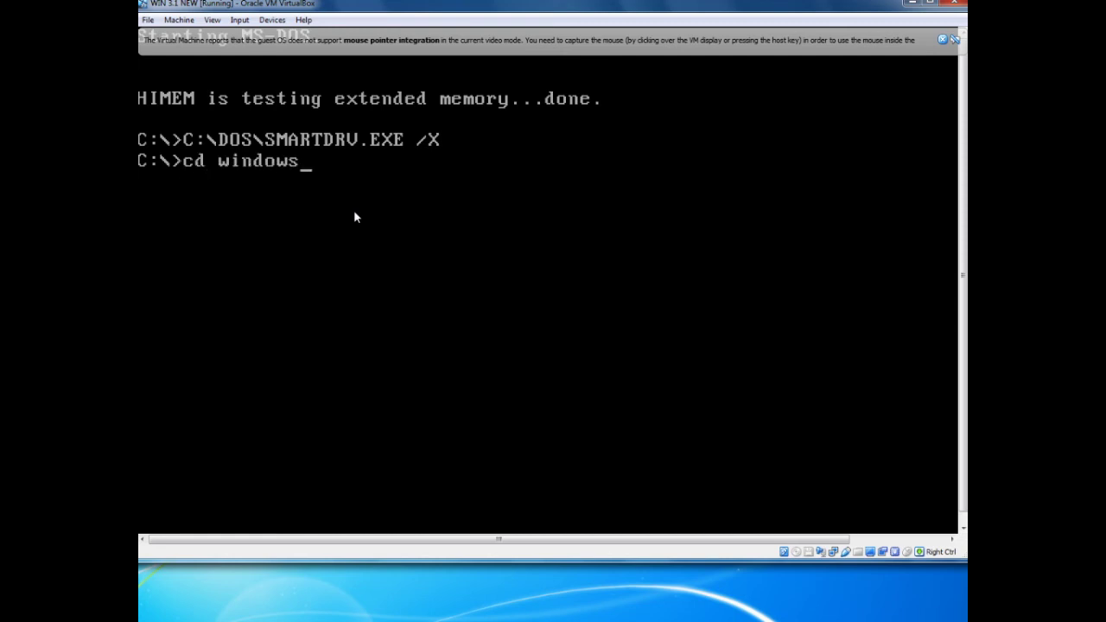
{"action": "key", "text": "Return"}
{"action": "type", "text": "win"}
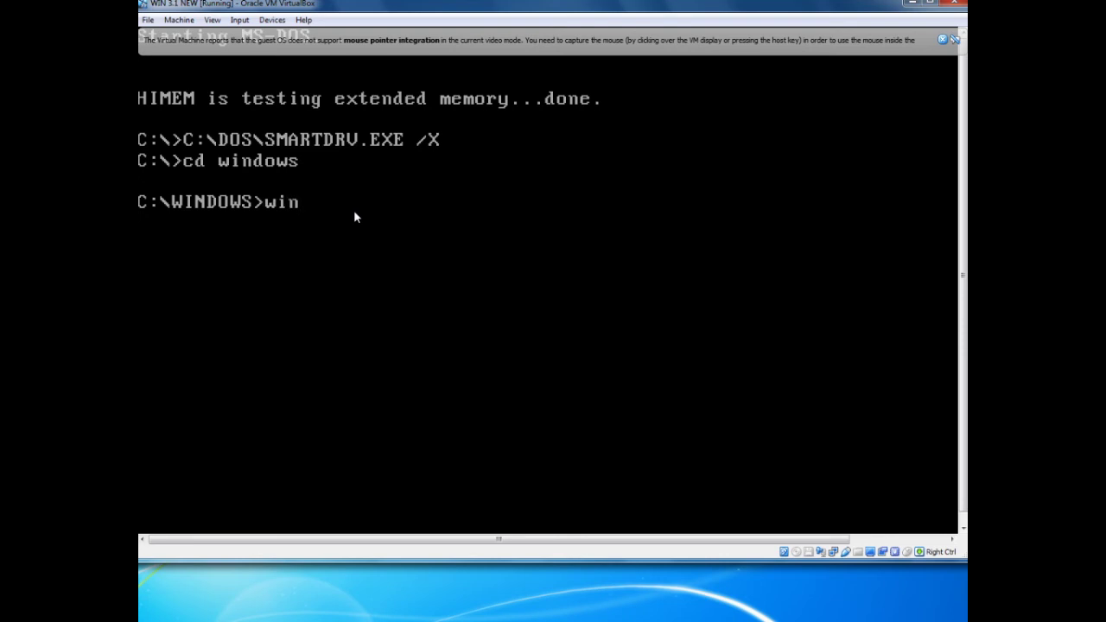
{"action": "key", "text": "Return"}
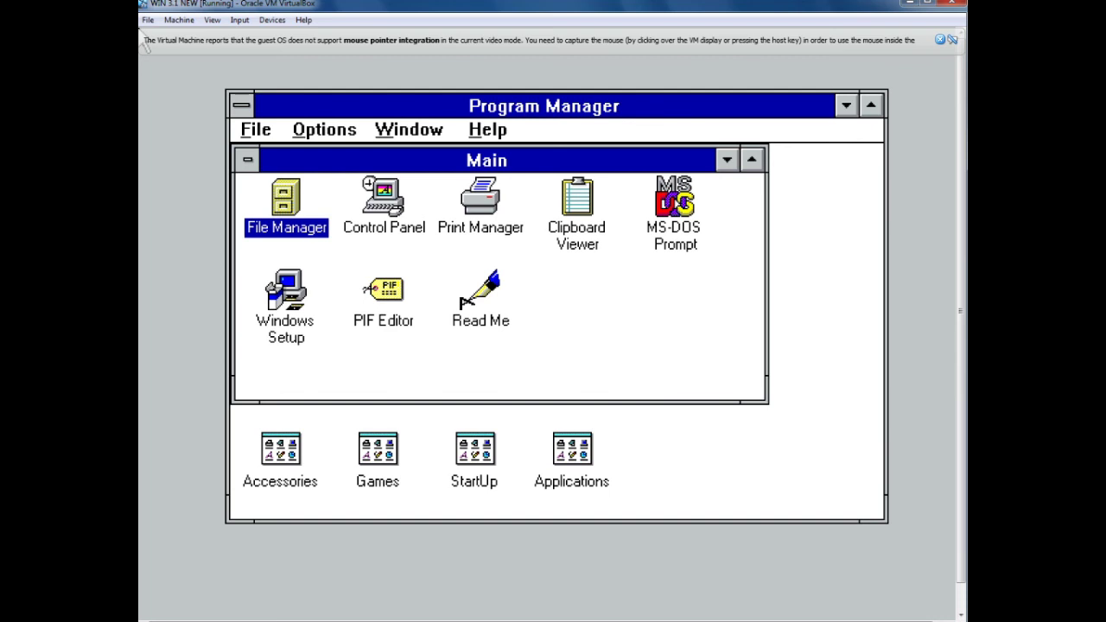
Step: Close the Main group window and move the Program Manager window slightly down and to the right
{"action": "left_click", "coordinate": [247, 161]}
{"action": "left_click", "coordinate": [271, 181]}
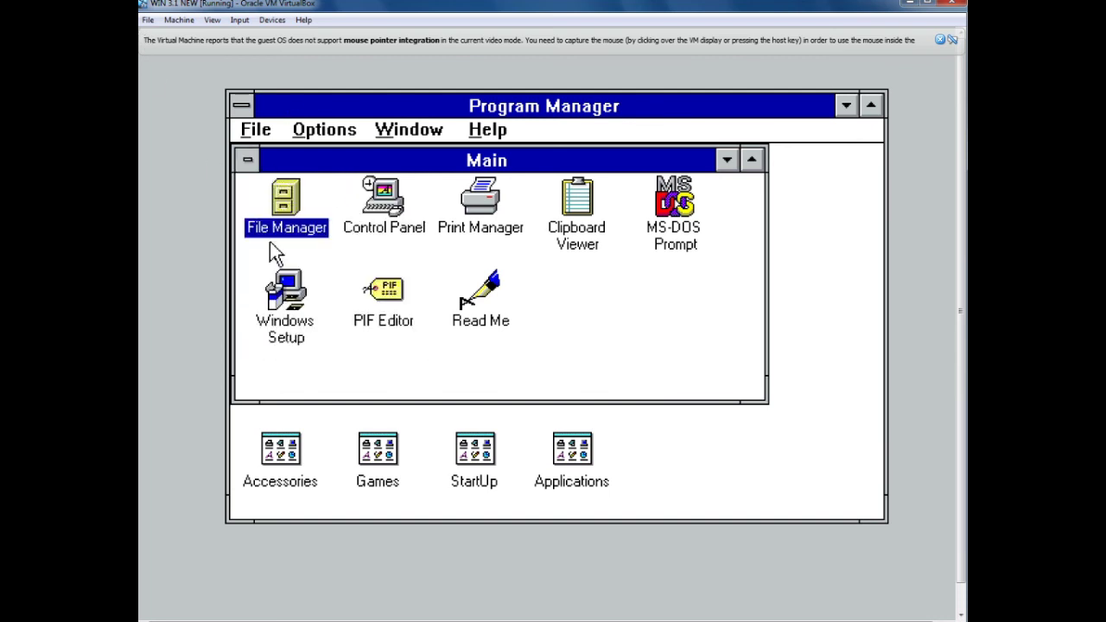
{"action": "left_click", "coordinate": [248, 160]}
{"action": "left_click", "coordinate": [285, 310]}
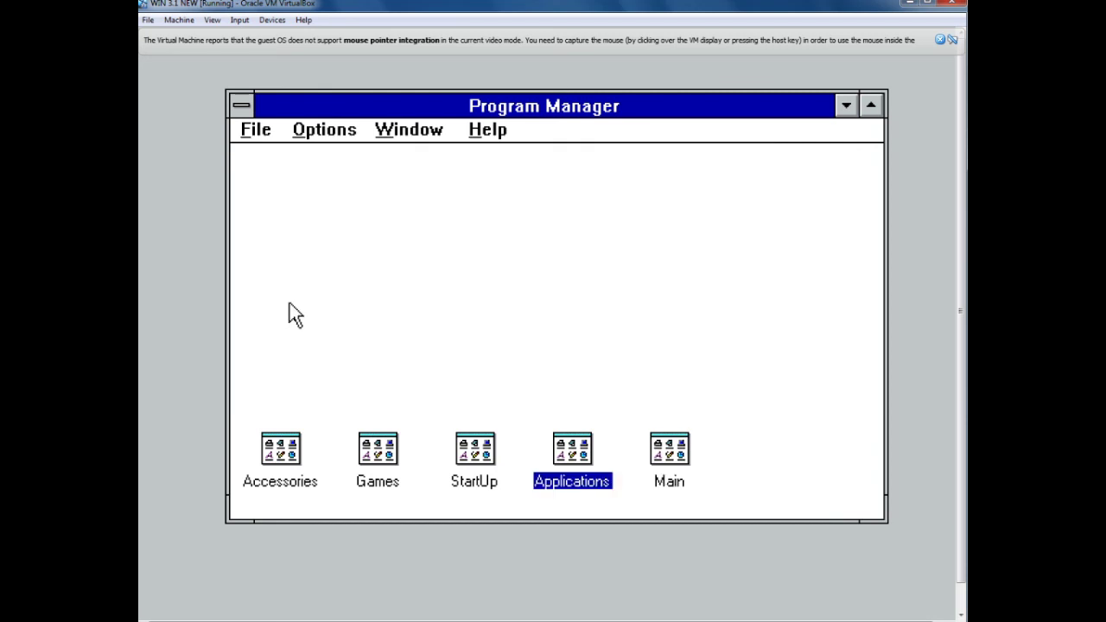
{"action": "left_click_drag", "start_coordinate": [360, 104], "coordinate": [381, 109]}
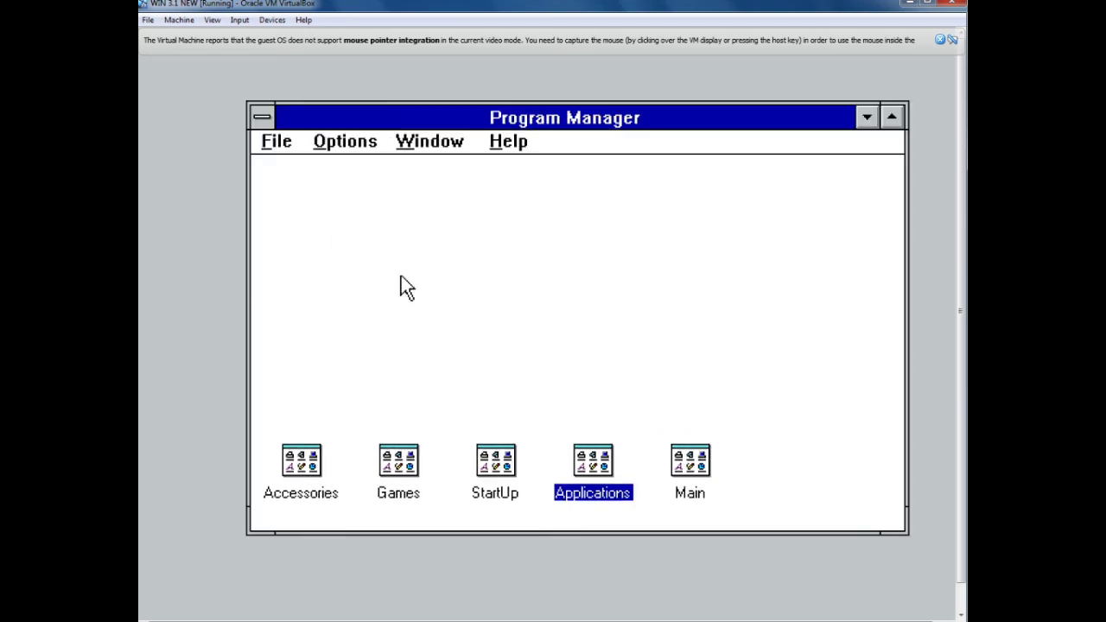
Step: Reopen the Main group, view the programs in the Applications group, and close Applications again
{"action": "double_click", "coordinate": [699, 469]}
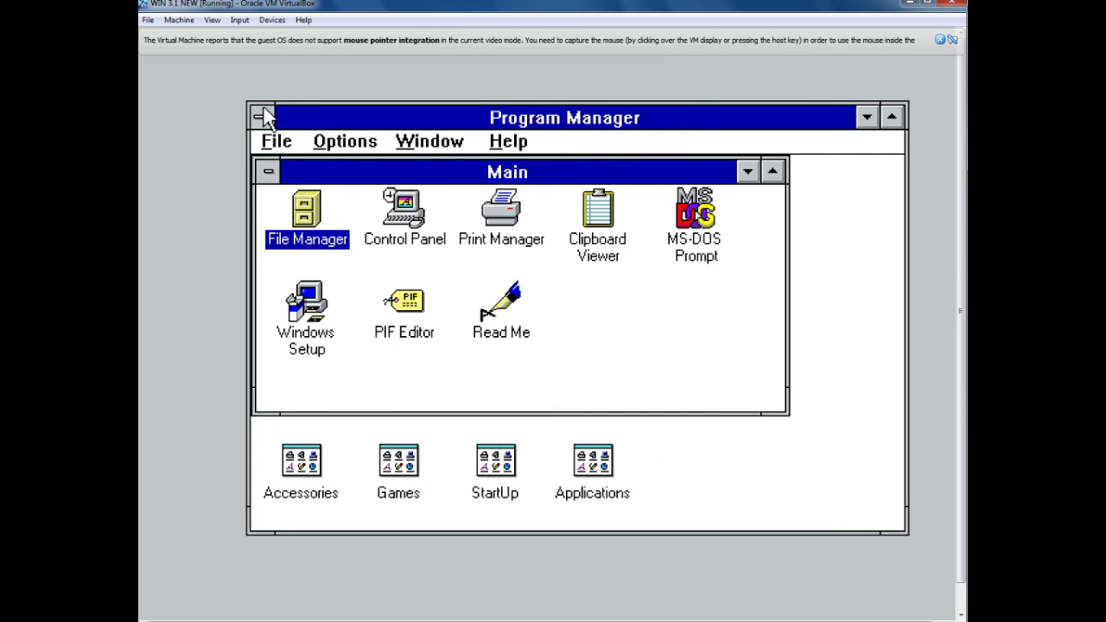
{"action": "double_click", "coordinate": [602, 475]}
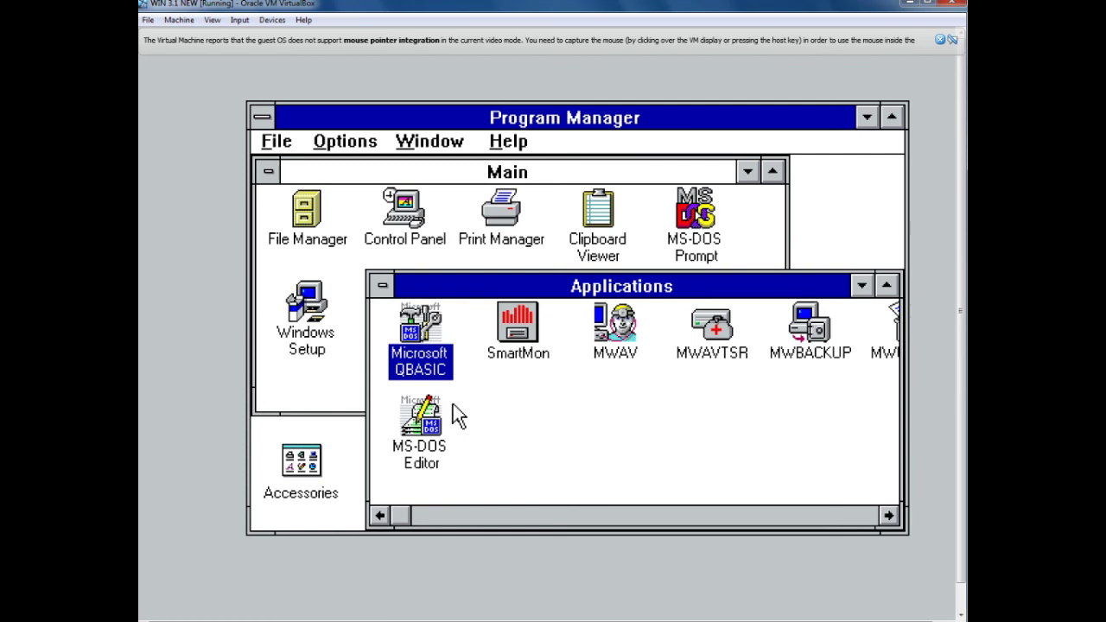
{"action": "left_click", "coordinate": [389, 292]}
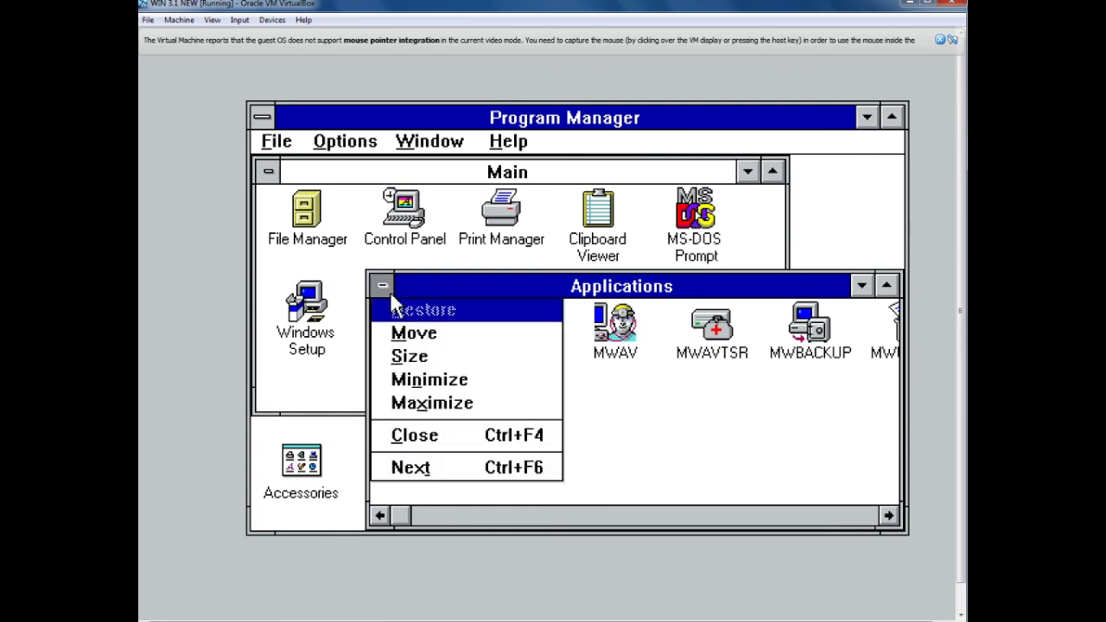
{"action": "left_click", "coordinate": [430, 434]}
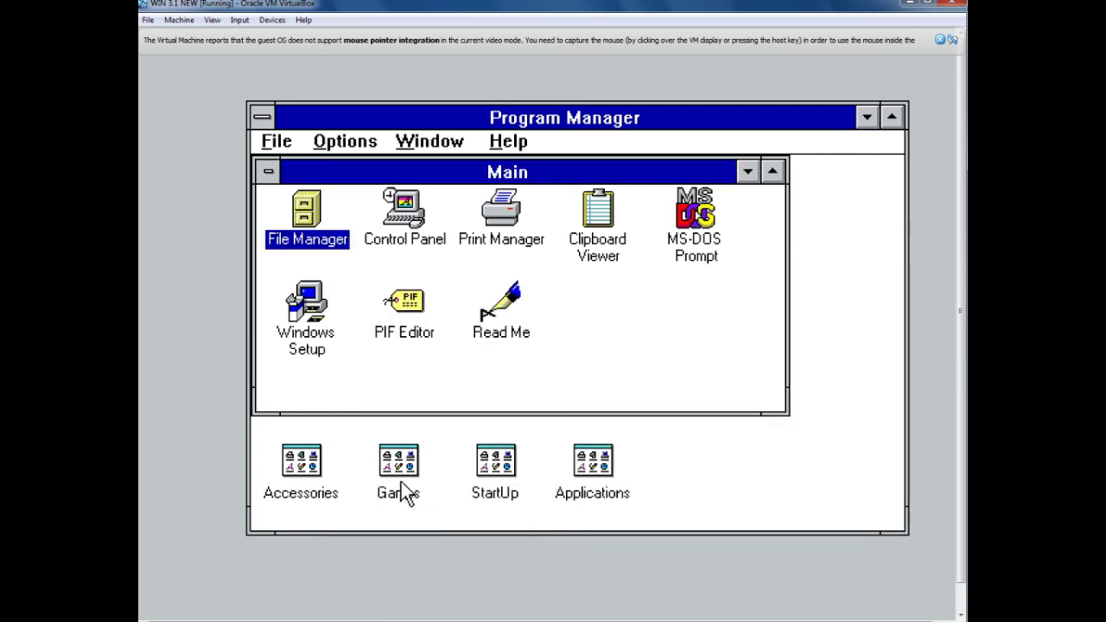
Step: Open the Games group to view its programs and close it again
{"action": "double_click", "coordinate": [399, 482]}
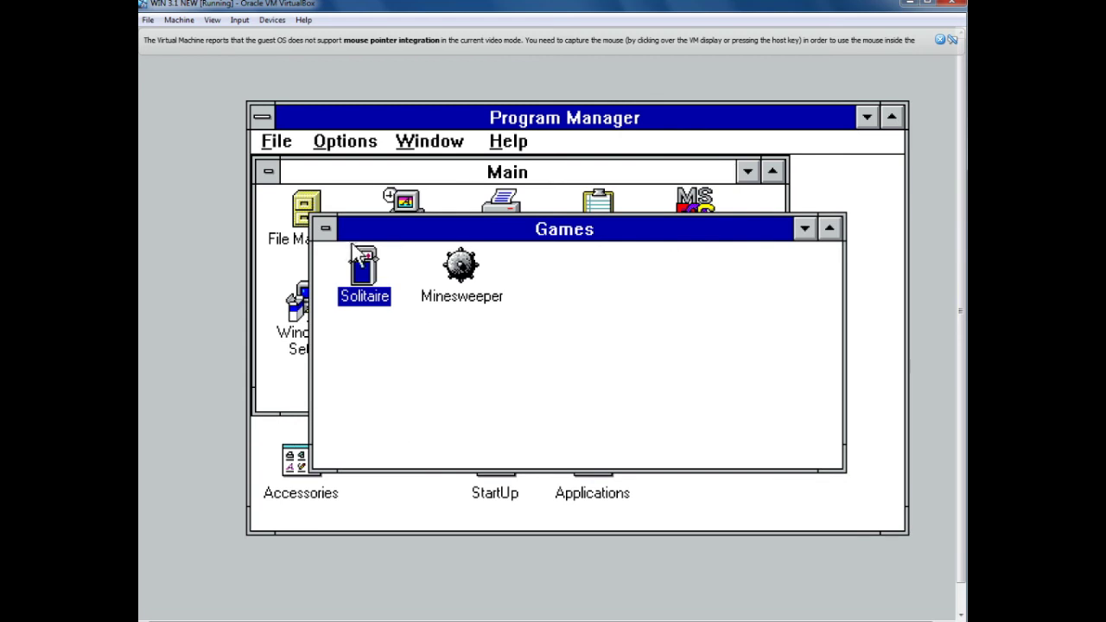
{"action": "left_click", "coordinate": [326, 231]}
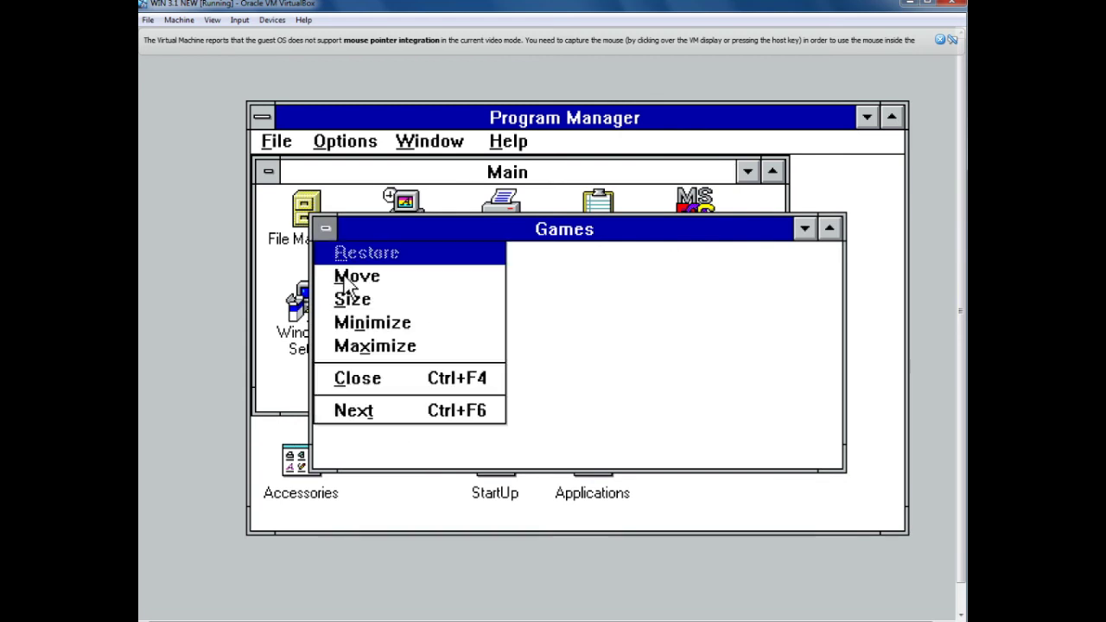
{"action": "left_click", "coordinate": [375, 380]}
Step: Open the Accessories group, look through its program icons, and close the group window
{"action": "double_click", "coordinate": [300, 467]}
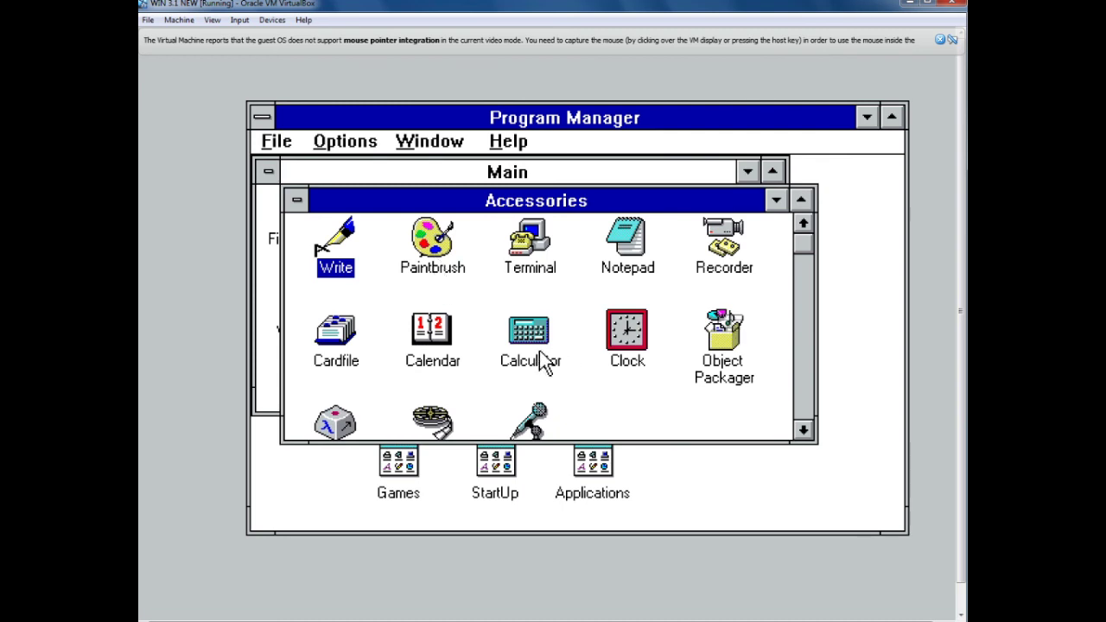
{"action": "left_click", "coordinate": [540, 359]}
{"action": "left_click", "coordinate": [745, 339]}
{"action": "left_click", "coordinate": [740, 232]}
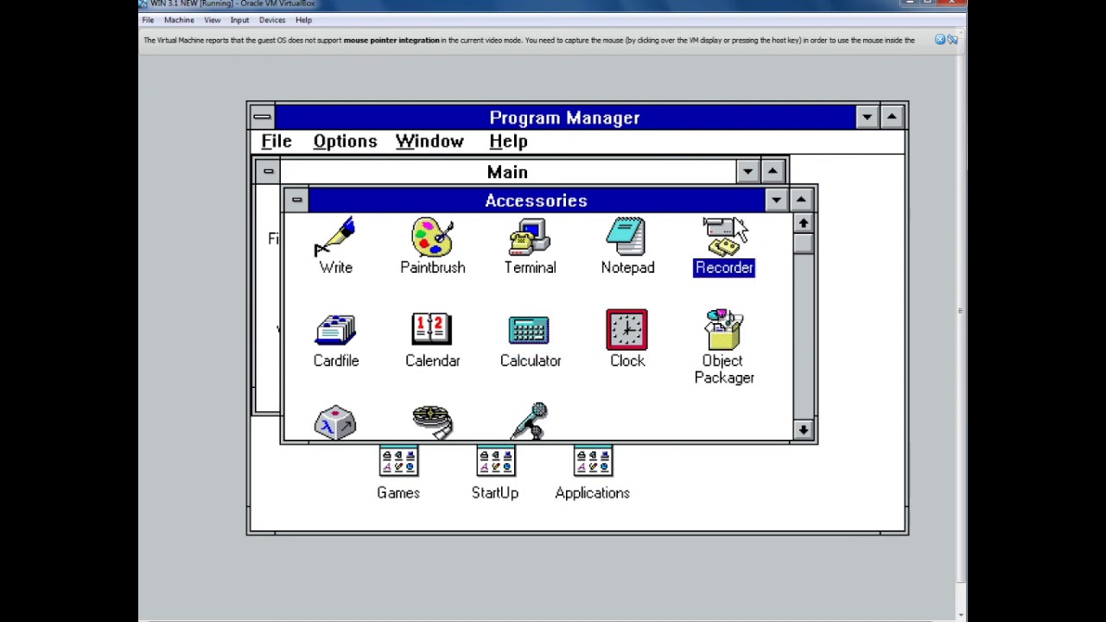
{"action": "left_click", "coordinate": [631, 247]}
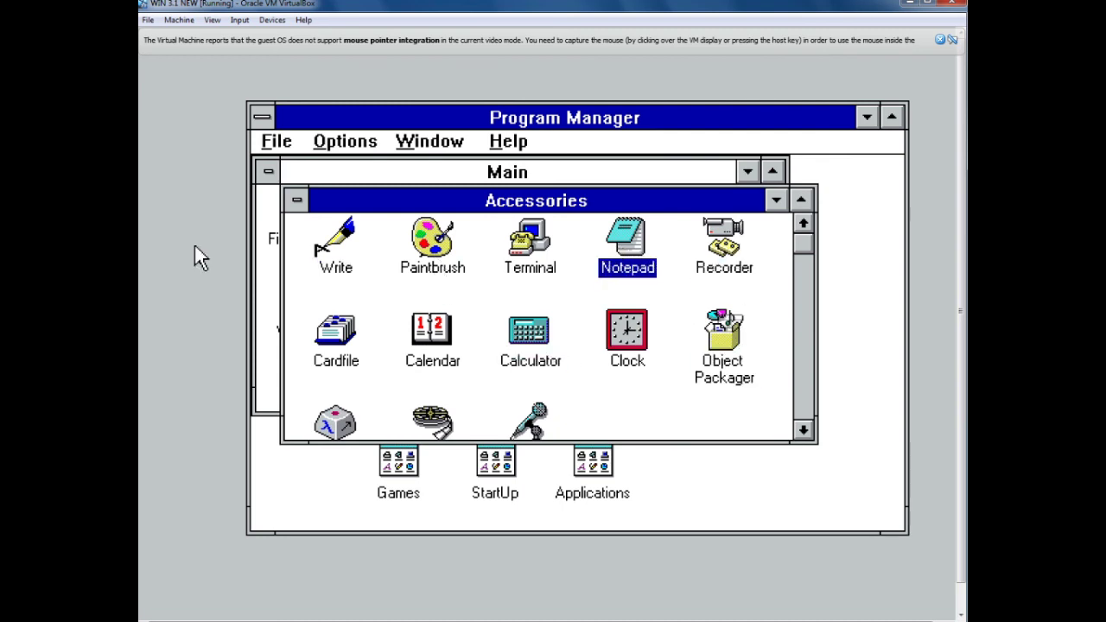
{"action": "left_click", "coordinate": [295, 200]}
{"action": "left_click", "coordinate": [333, 354]}
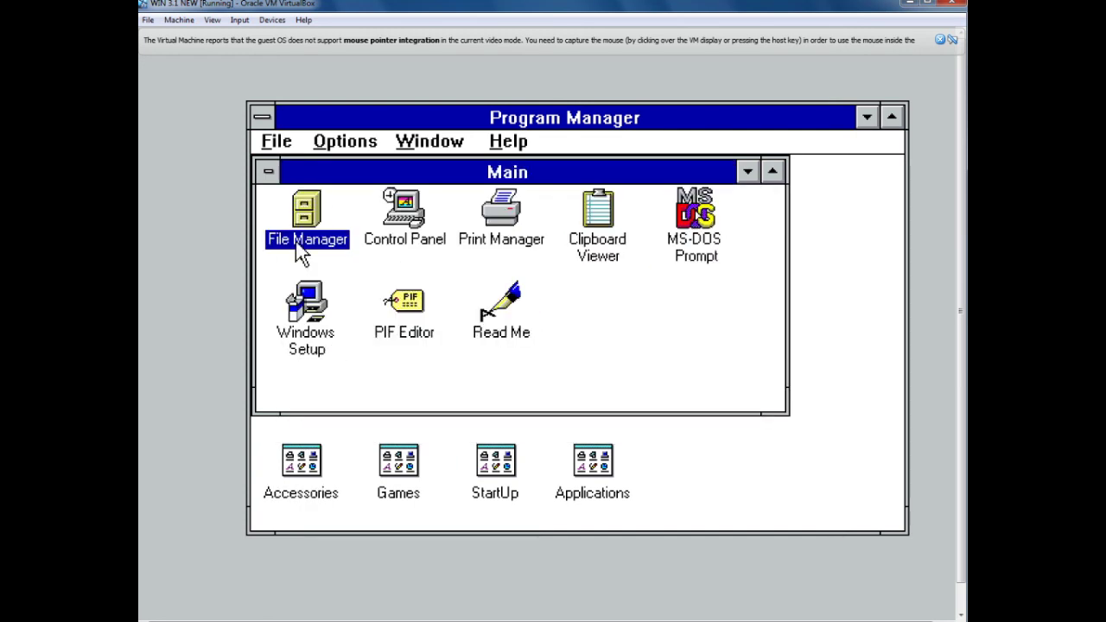
Step: Close the Main group window and exit Windows to the MS-DOS prompt
{"action": "left_click", "coordinate": [270, 170]}
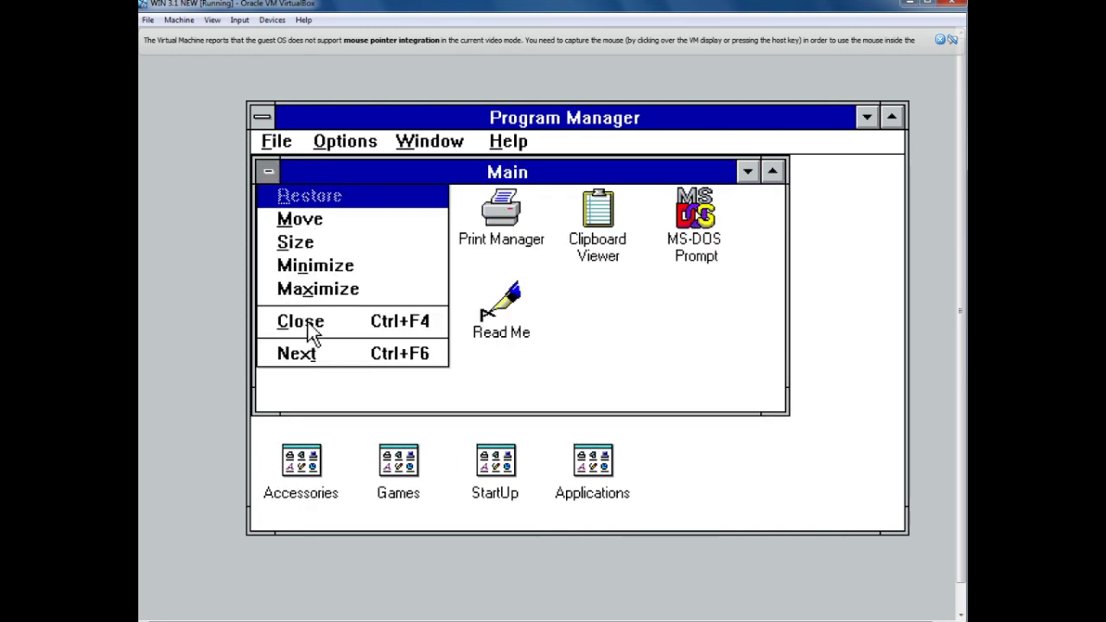
{"action": "left_click", "coordinate": [301, 321]}
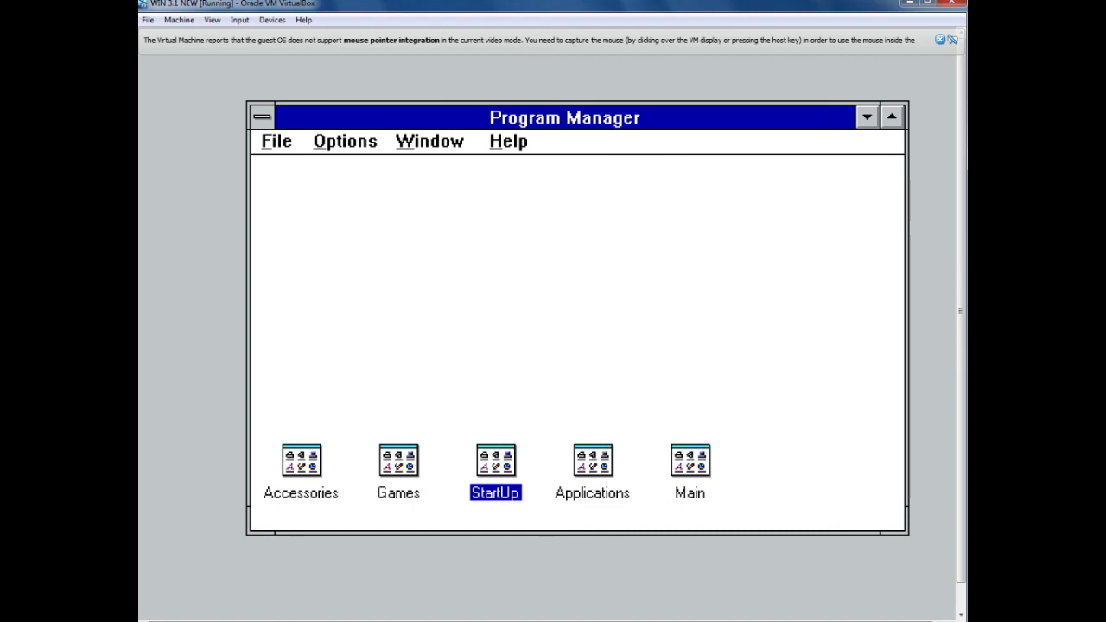
{"action": "left_click", "coordinate": [292, 143]}
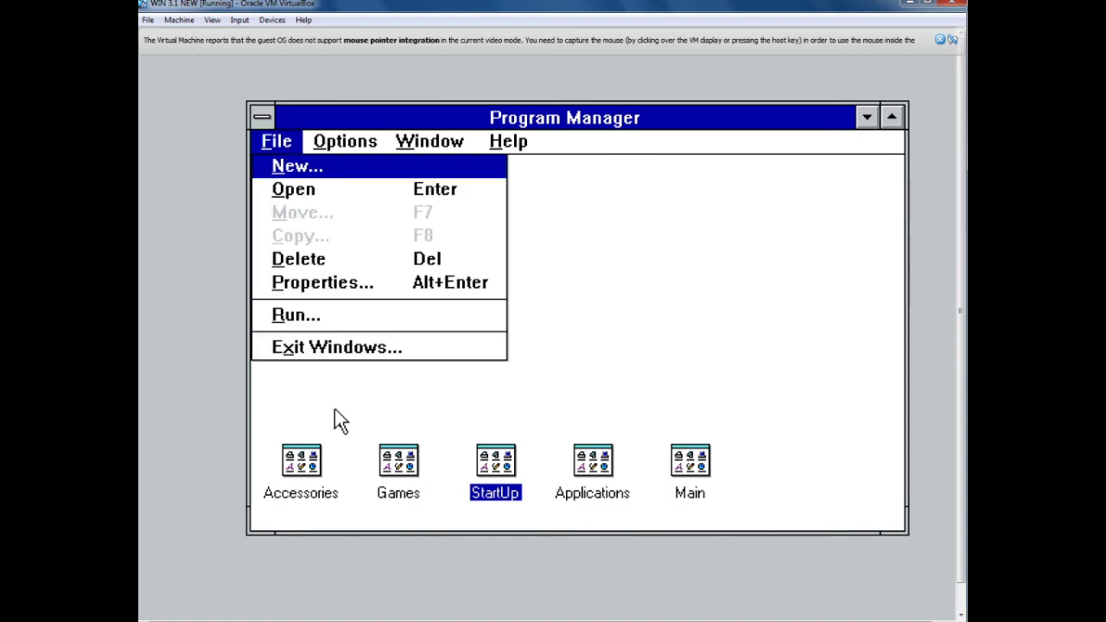
{"action": "left_click", "coordinate": [335, 349]}
{"action": "left_click", "coordinate": [476, 382]}
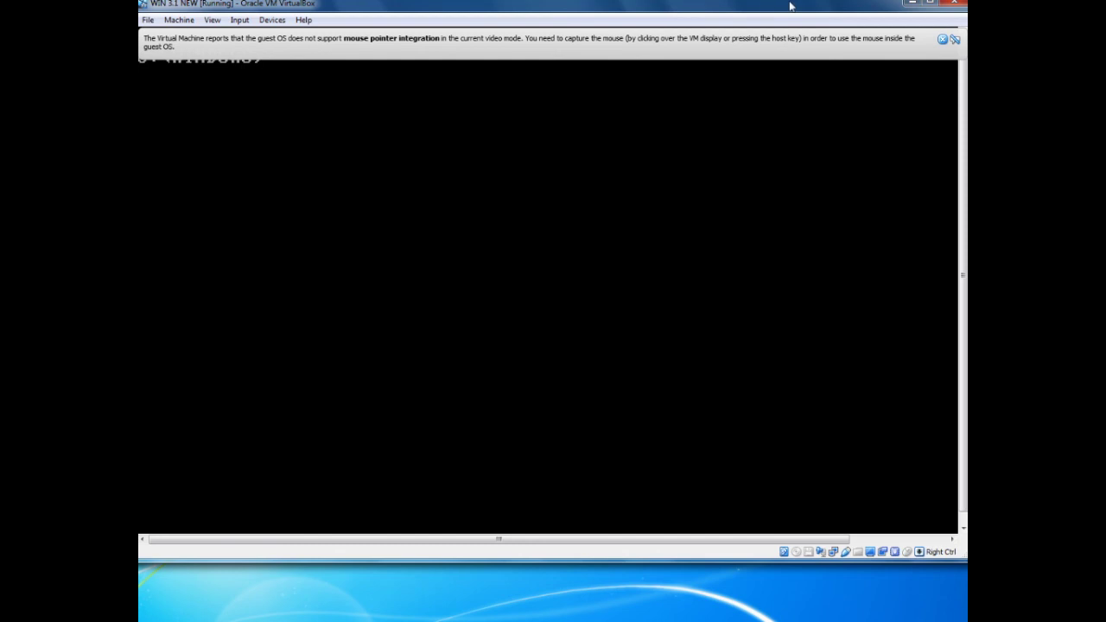
Step: Close the WIN 3.1 NEW virtual machine by powering it off
{"action": "left_click", "coordinate": [954, 3]}
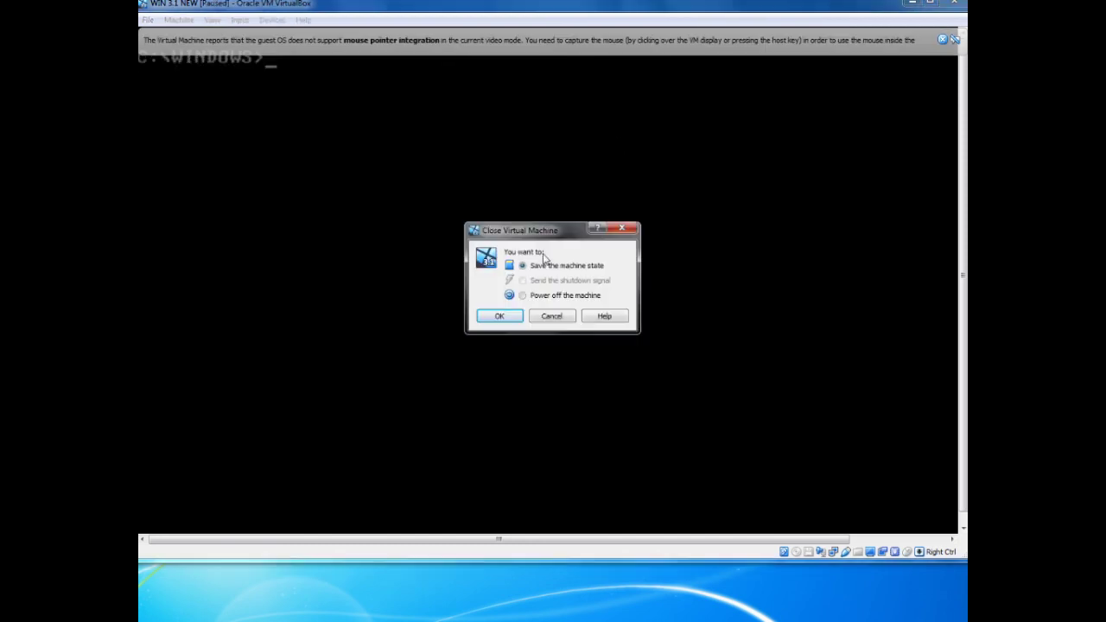
{"action": "left_click", "coordinate": [532, 296]}
{"action": "left_click", "coordinate": [500, 315]}
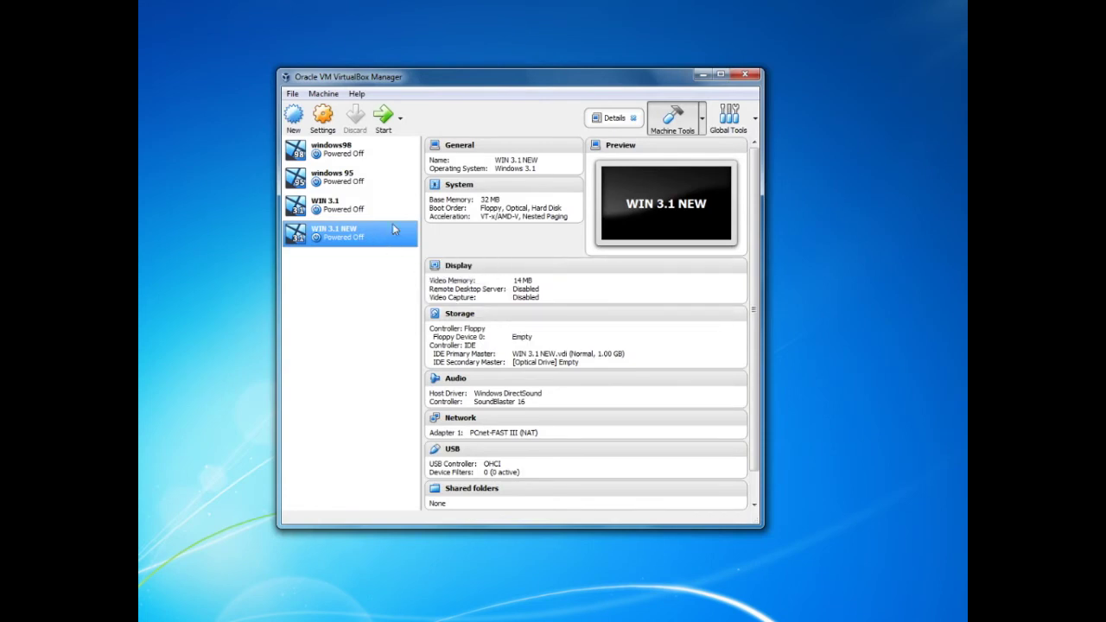
Step: Start the WIN 3.1 NEW virtual machine again and launch Windows from its directory with "cd windows" and "win"
{"action": "left_click", "coordinate": [384, 121]}
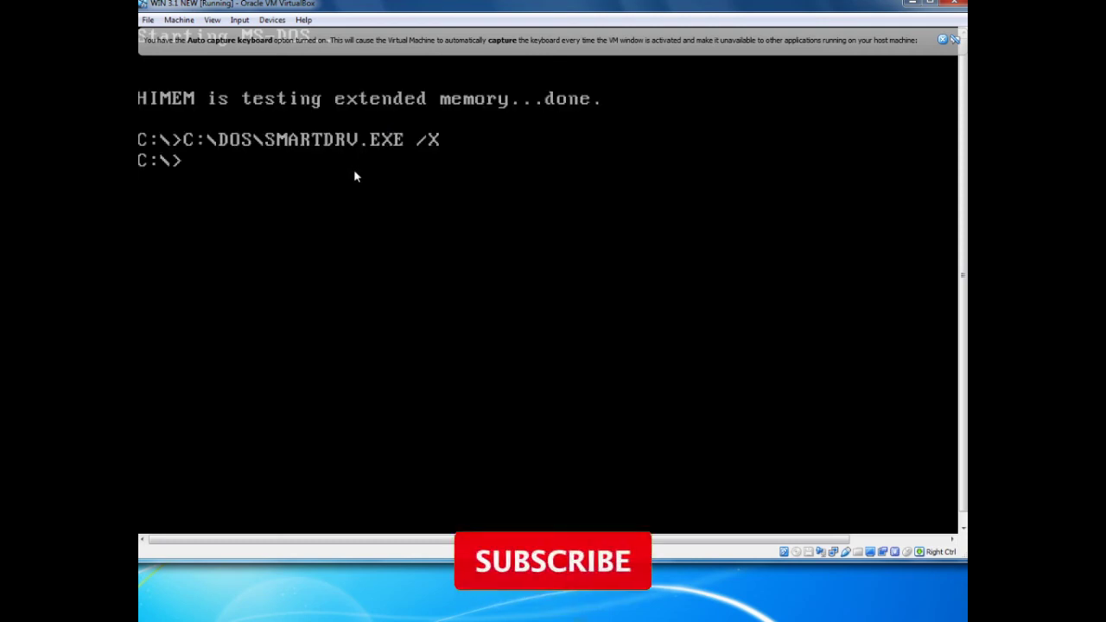
{"action": "type", "text": "cd windows"}
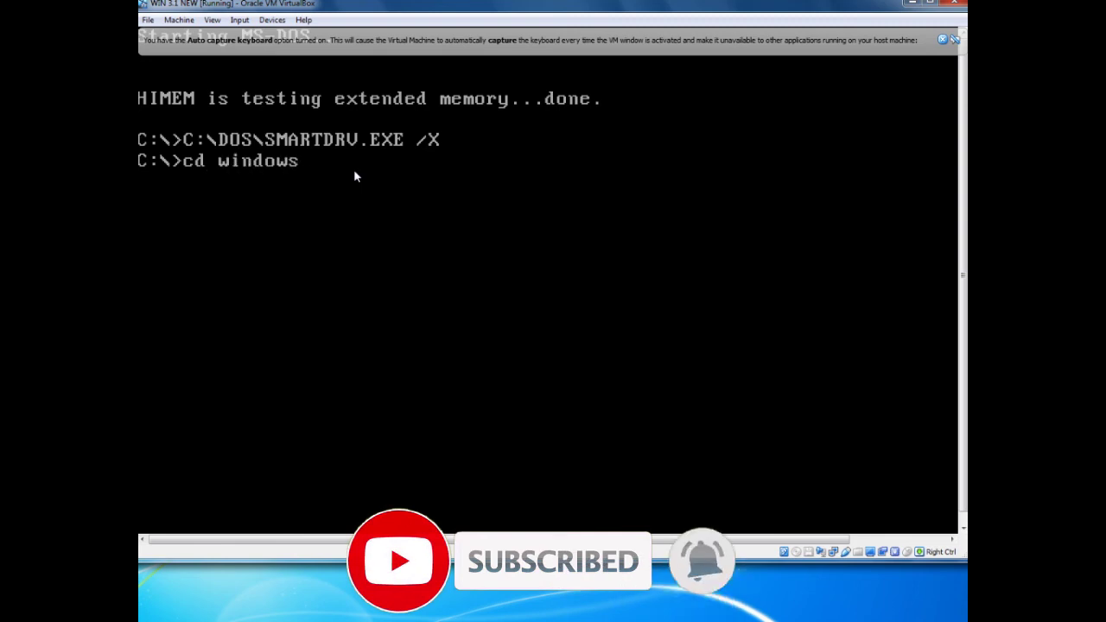
{"action": "key", "text": "Return"}
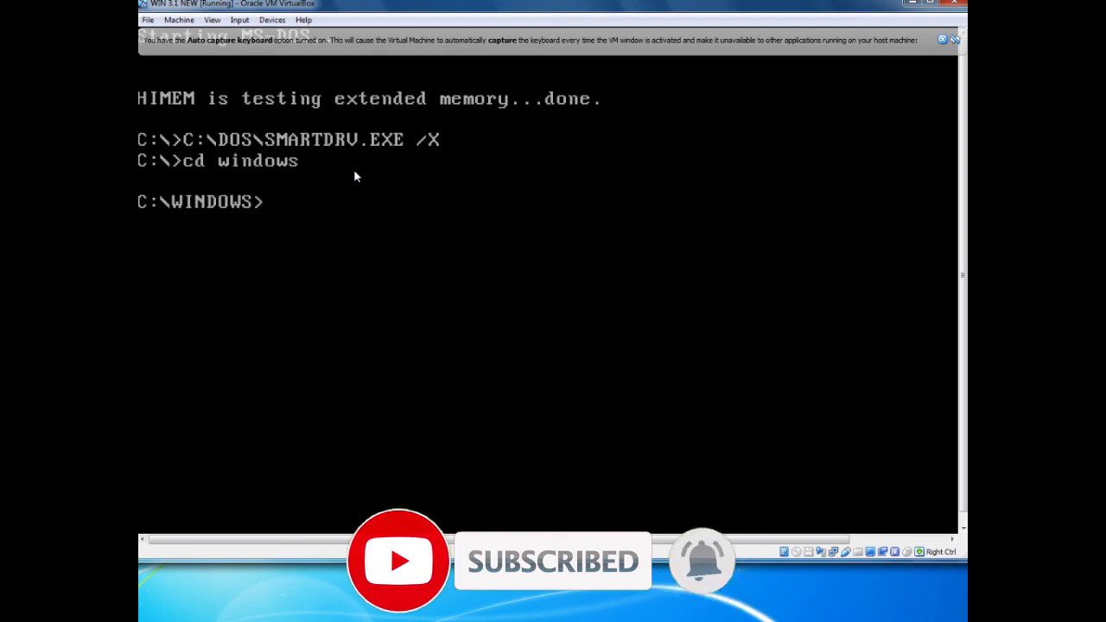
{"action": "type", "text": "win"}
{"action": "key", "text": "Return"}
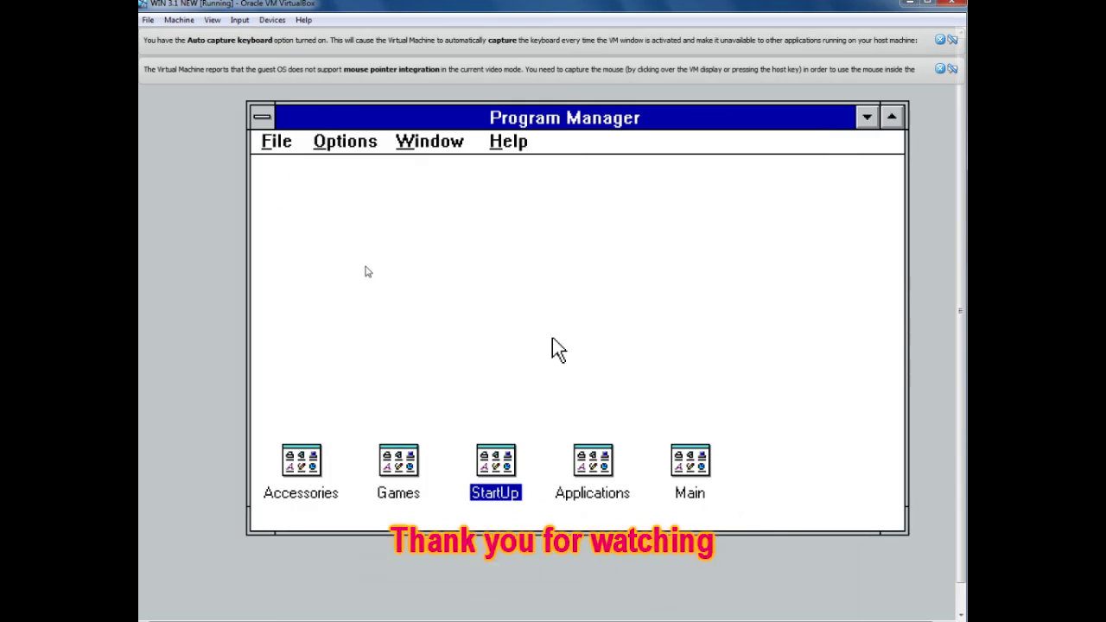
Step: Open the Main group, view the contents of the StartUp group, and close StartUp
{"action": "double_click", "coordinate": [694, 468]}
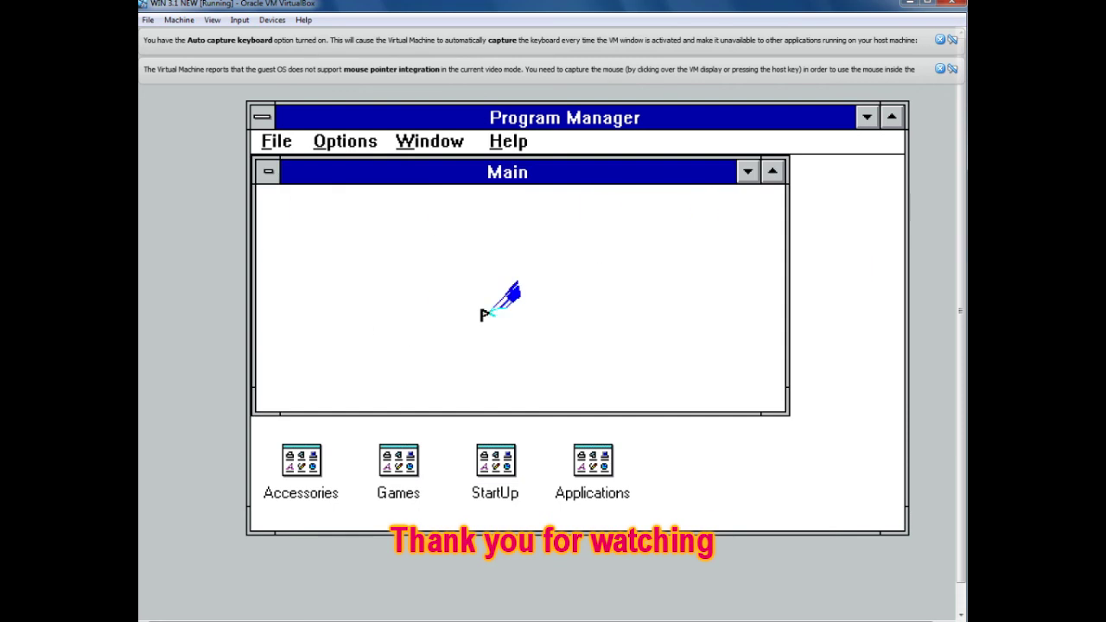
{"action": "double_click", "coordinate": [478, 471]}
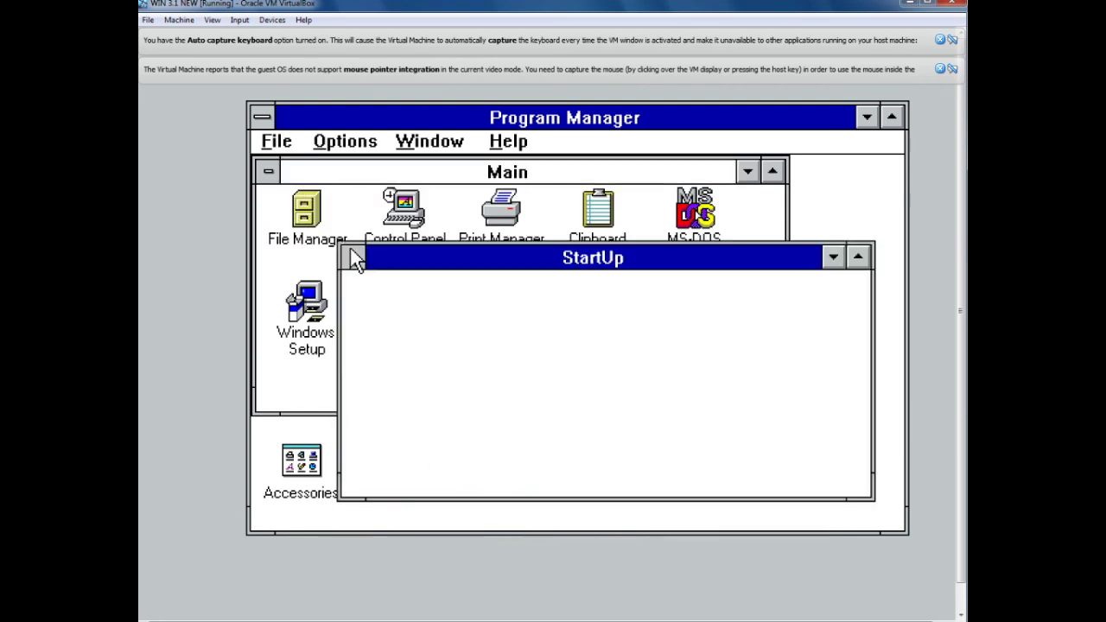
{"action": "left_click", "coordinate": [353, 256]}
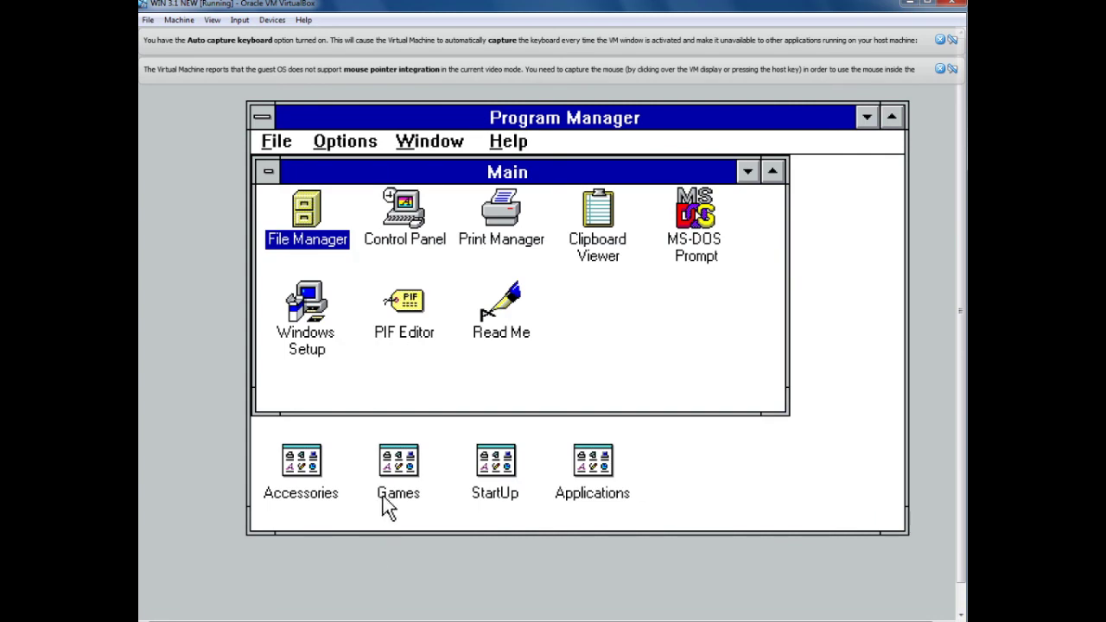
Step: View the contents of the Games and Accessories program groups, closing each group window after viewing it
{"action": "double_click", "coordinate": [382, 501]}
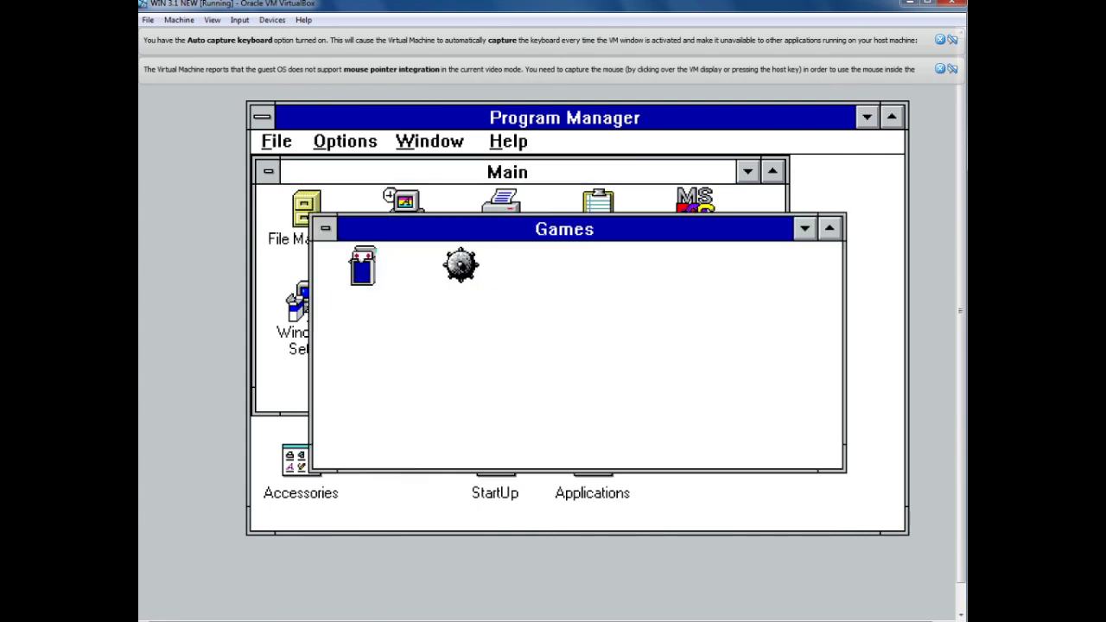
{"action": "left_click", "coordinate": [326, 230]}
{"action": "left_click", "coordinate": [373, 374]}
{"action": "double_click", "coordinate": [303, 463]}
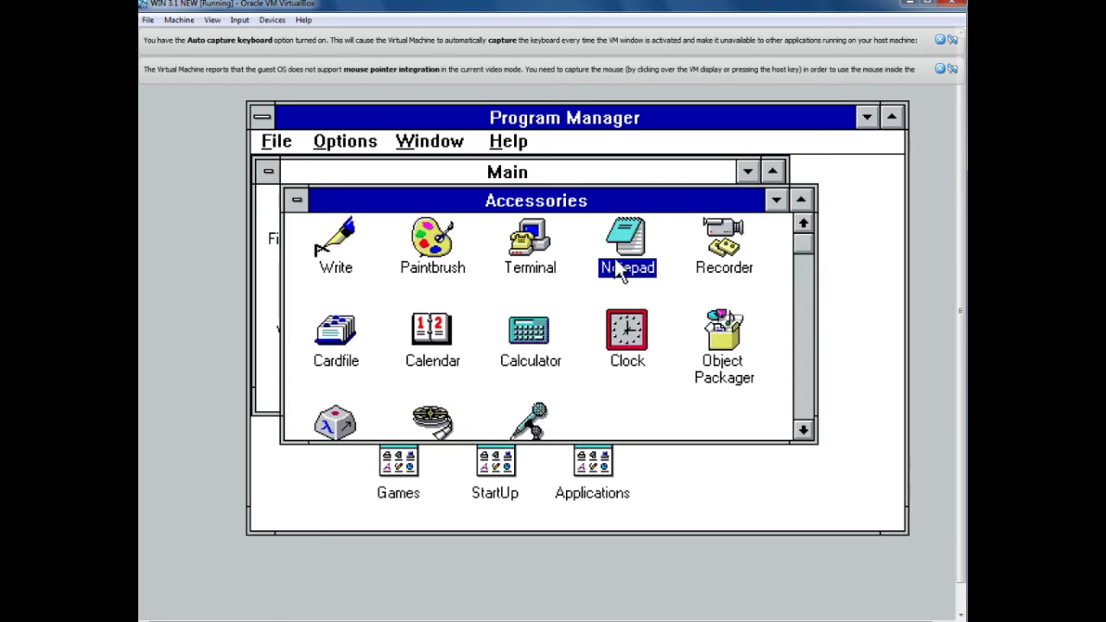
{"action": "left_click", "coordinate": [297, 201]}
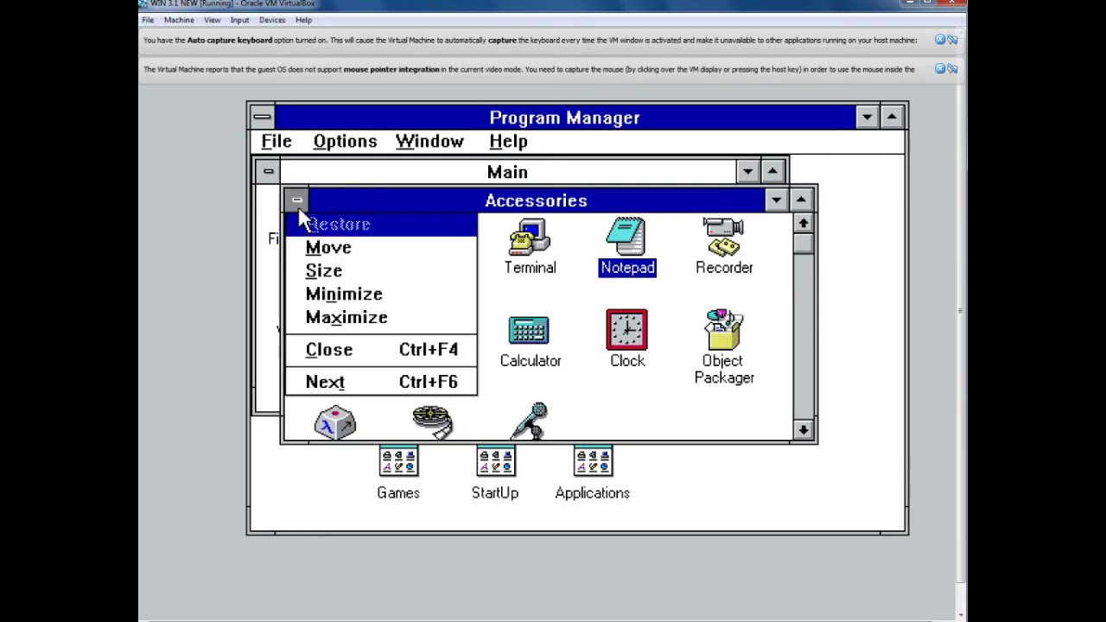
{"action": "left_click", "coordinate": [322, 354]}
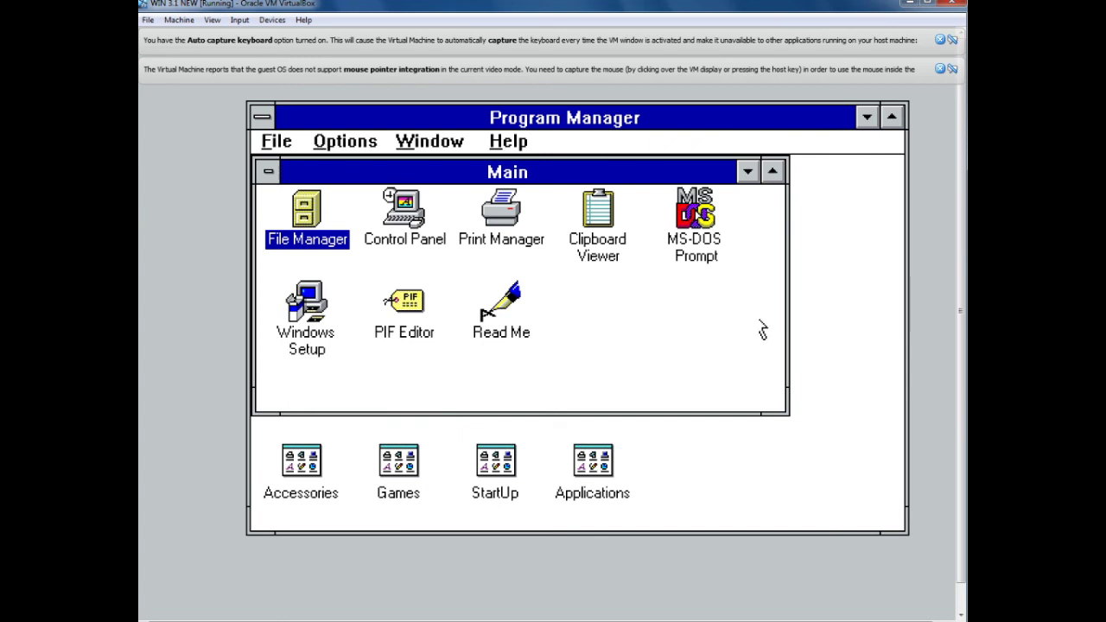
Step: Exit Windows 3.1 from Program Manager and confirm ending the session
{"action": "left_click", "coordinate": [278, 144]}
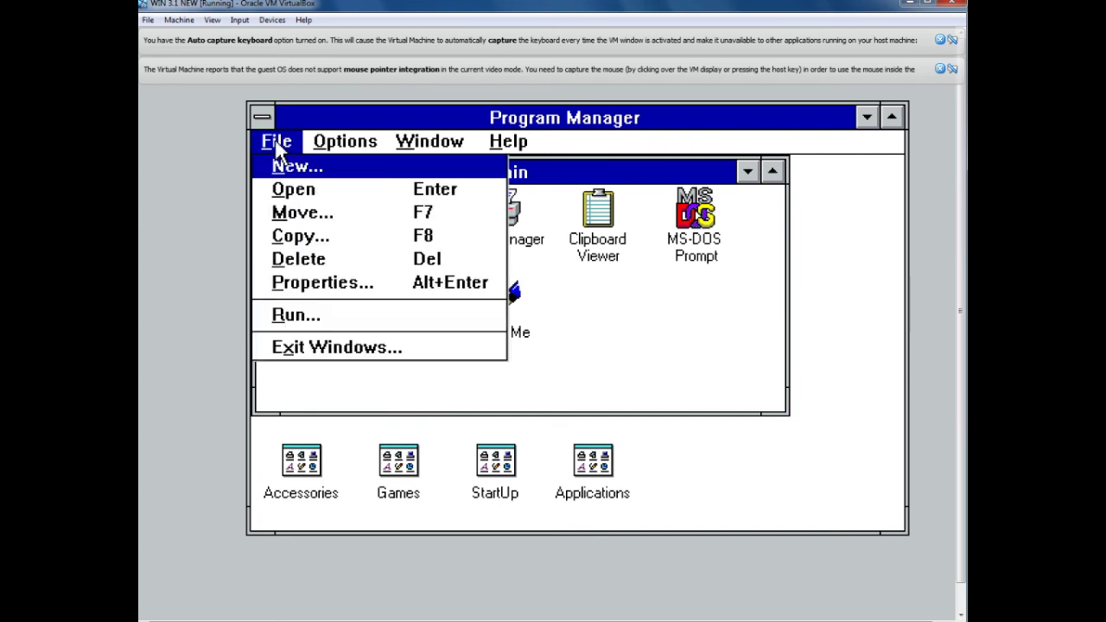
{"action": "left_click", "coordinate": [294, 354]}
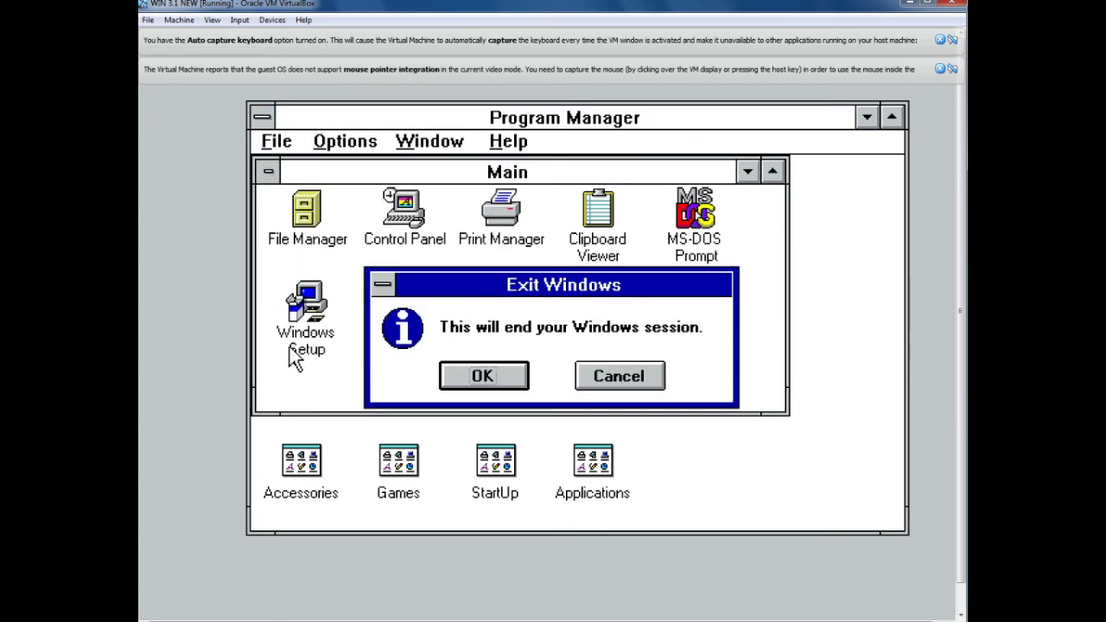
{"action": "left_click", "coordinate": [475, 378]}
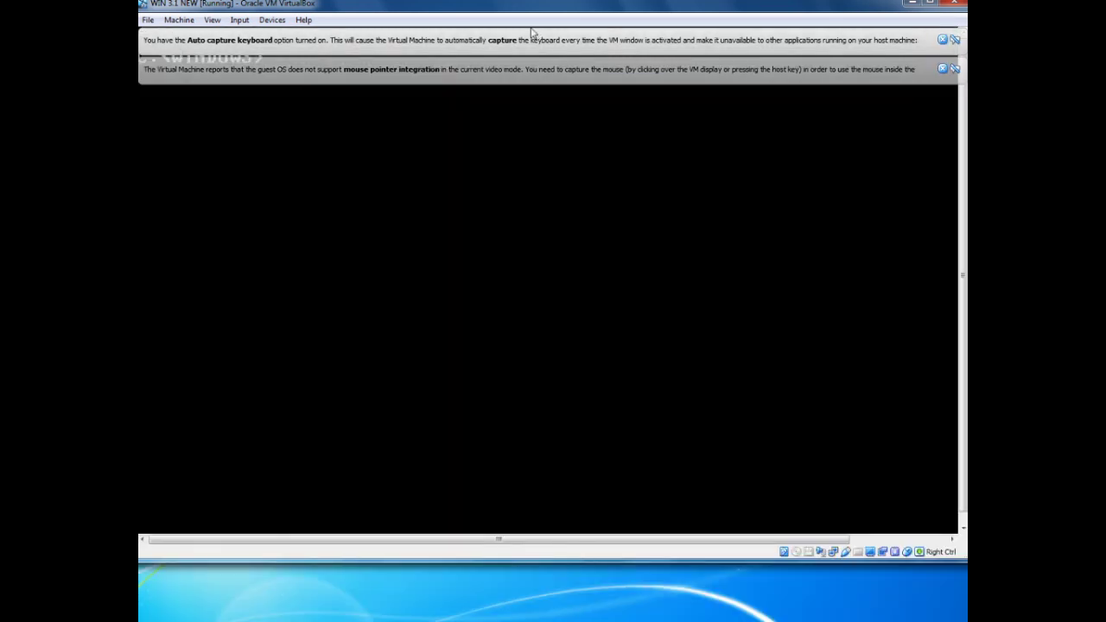
Step: Close the WIN 3.1 NEW virtual machine with the option to power off the machine
{"action": "mouse_move", "coordinate": [626, 51]}
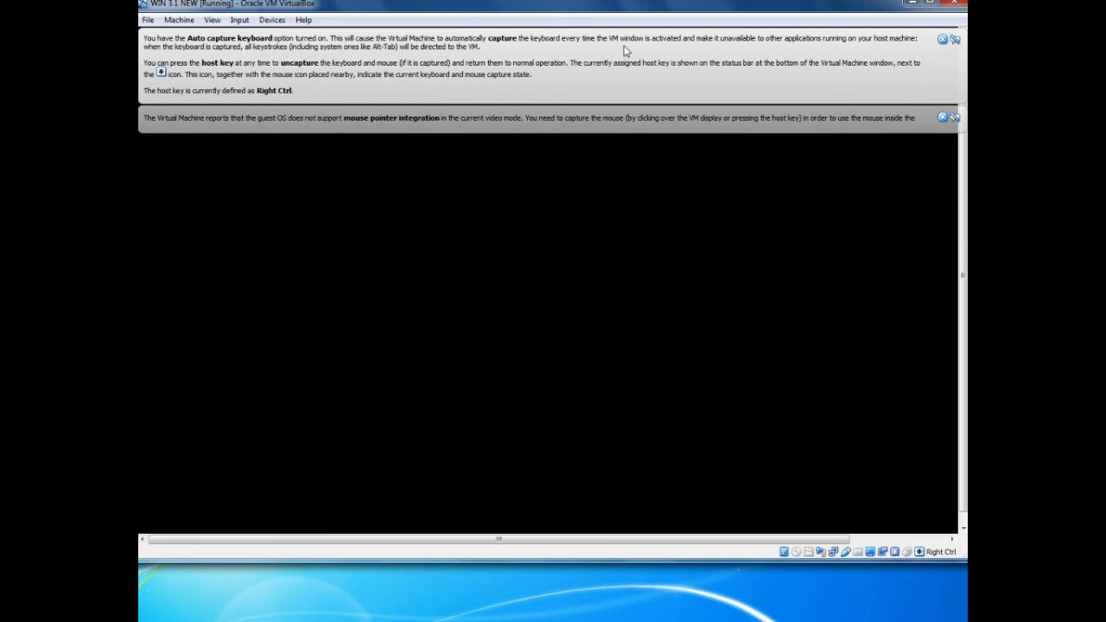
{"action": "left_click", "coordinate": [950, 5]}
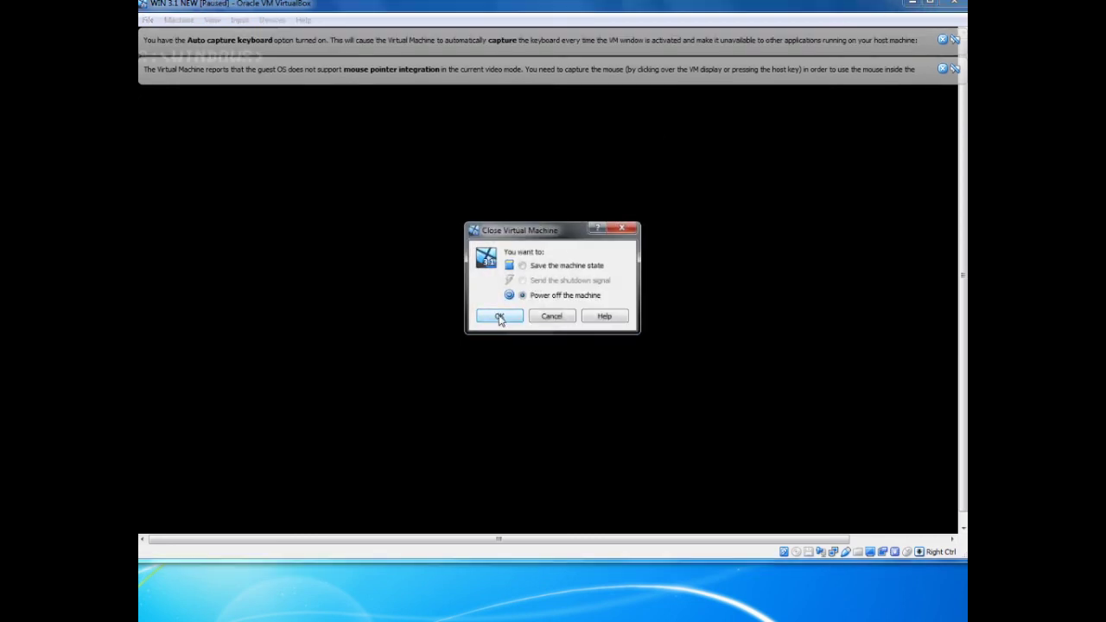
{"action": "left_click", "coordinate": [499, 317]}
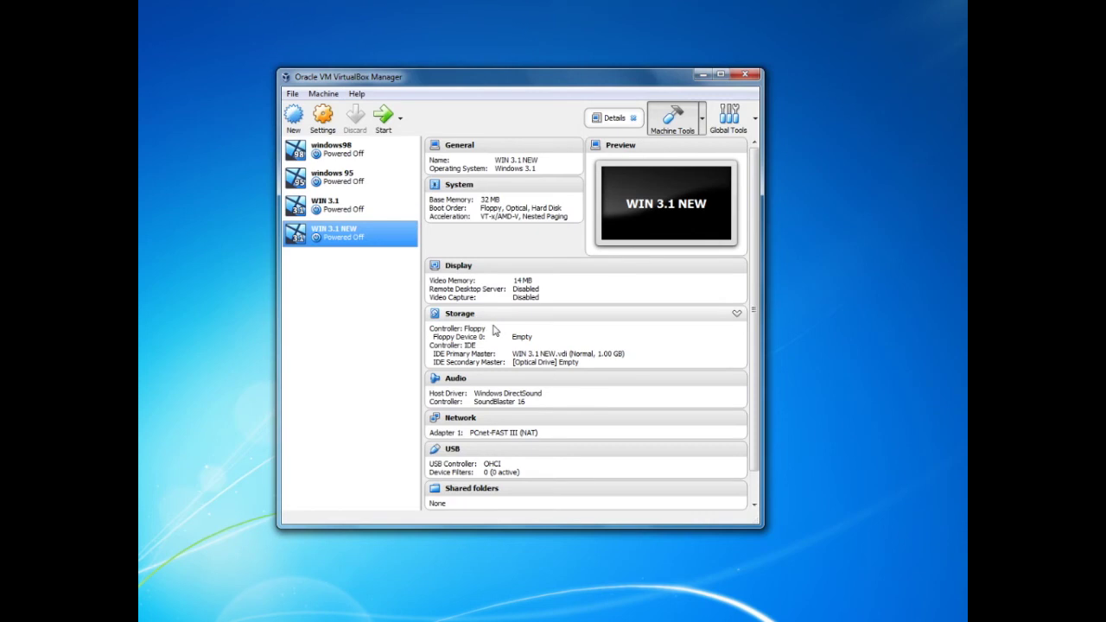